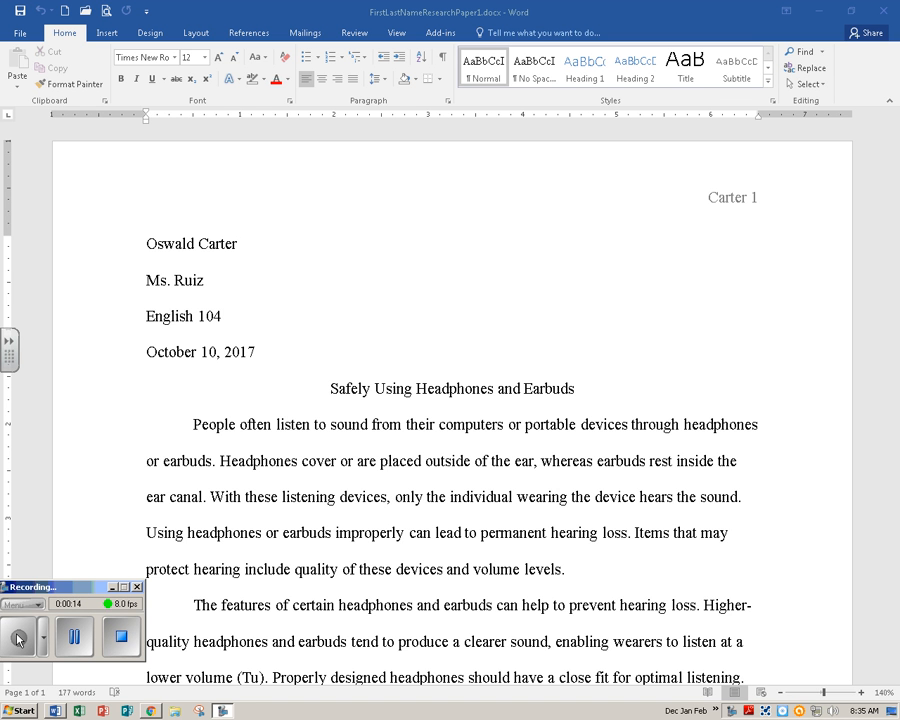
- Edit the citation at the end of footnote 1 to show pages 75-78 and suppress the author and title
click(312, 528)
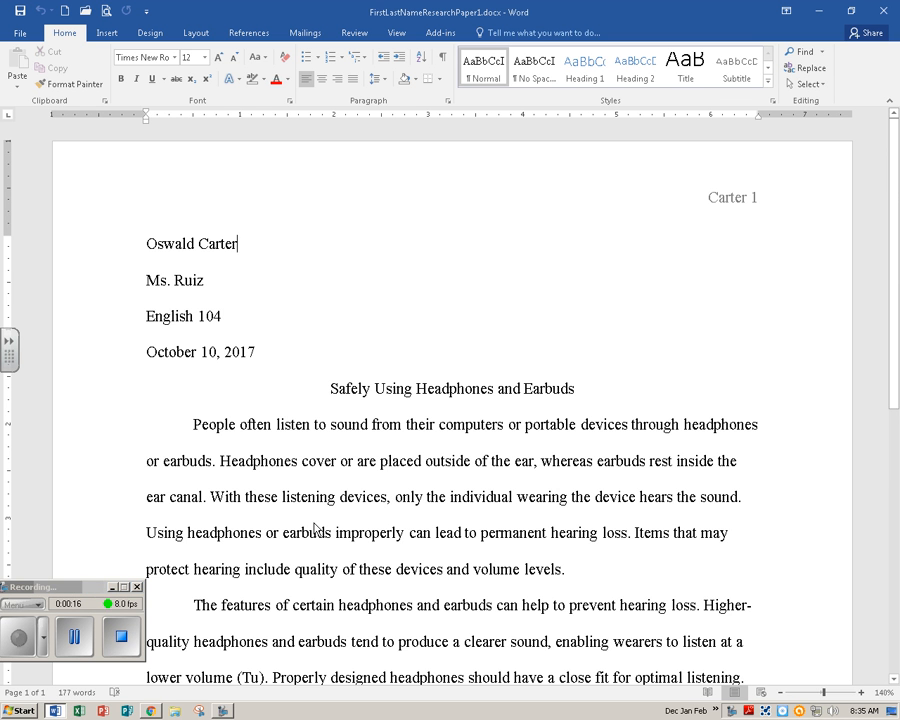
scroll(314, 520, down, 4)
scroll(314, 521, down, 1)
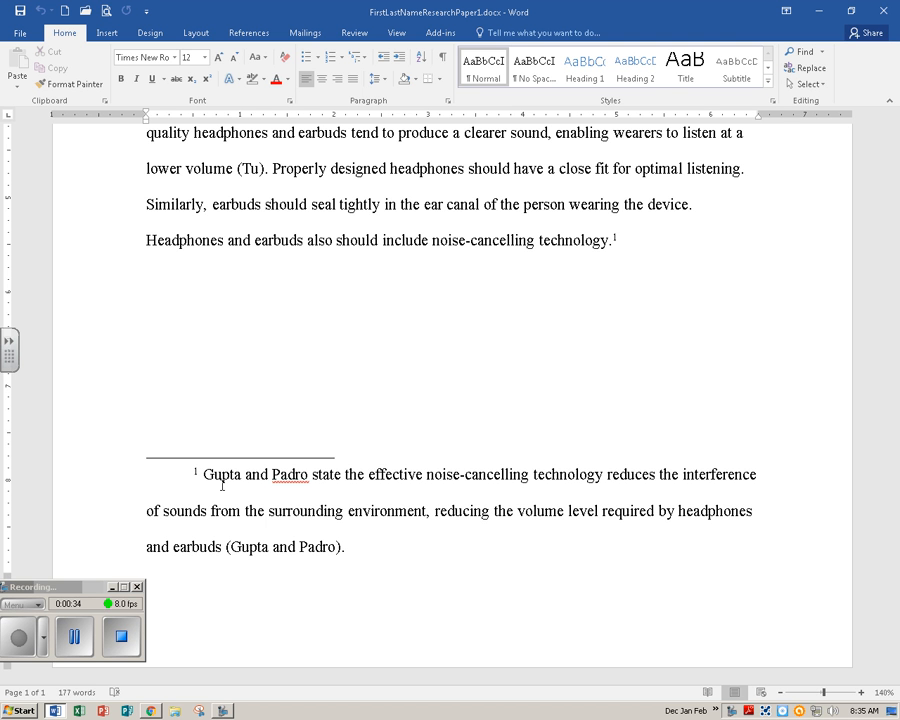
click(263, 546)
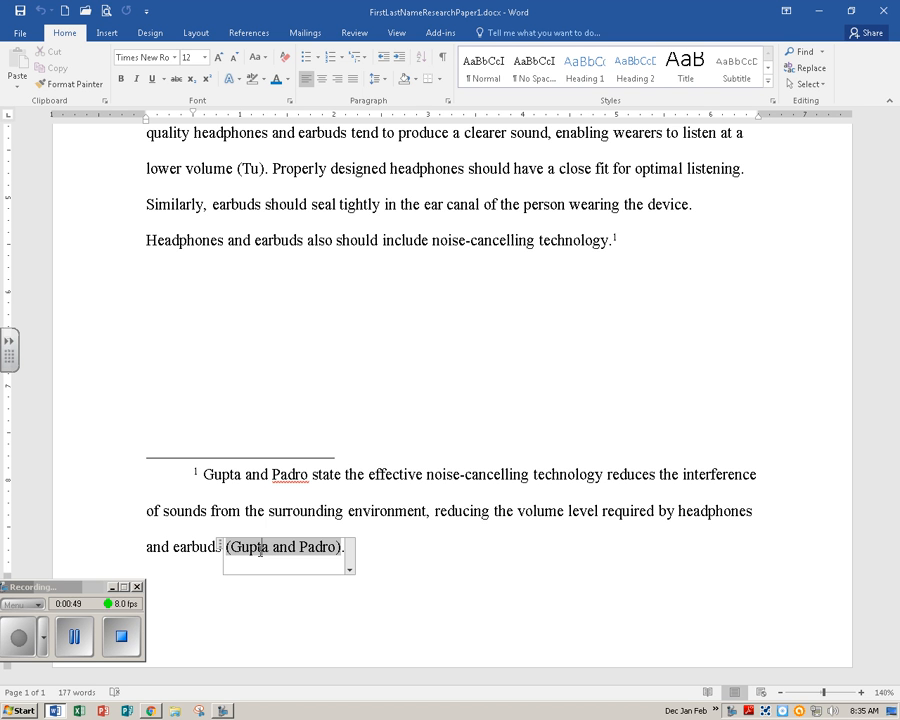
click(350, 573)
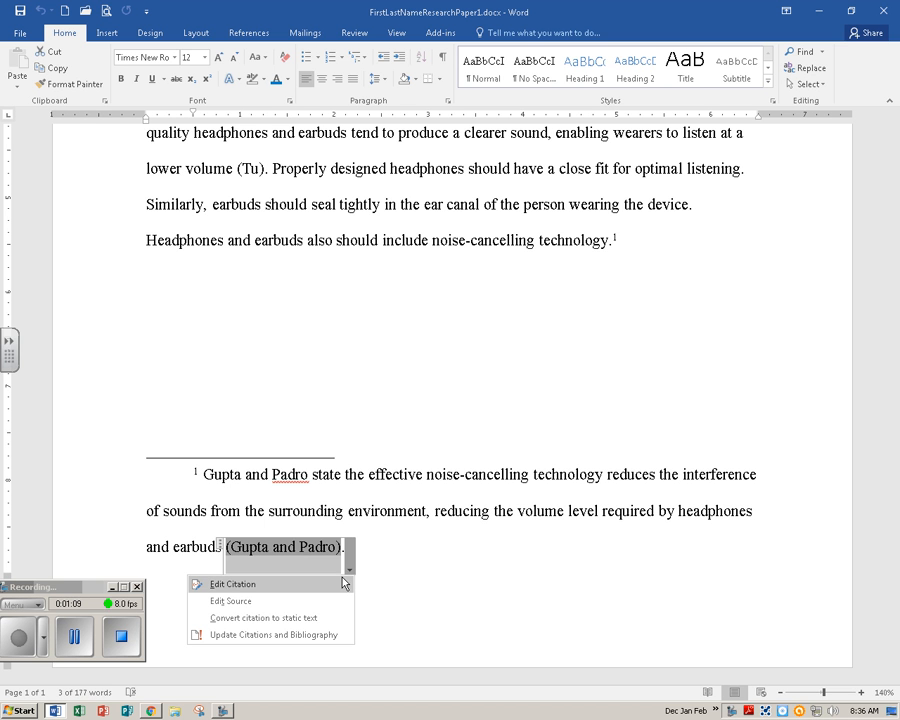
click(333, 584)
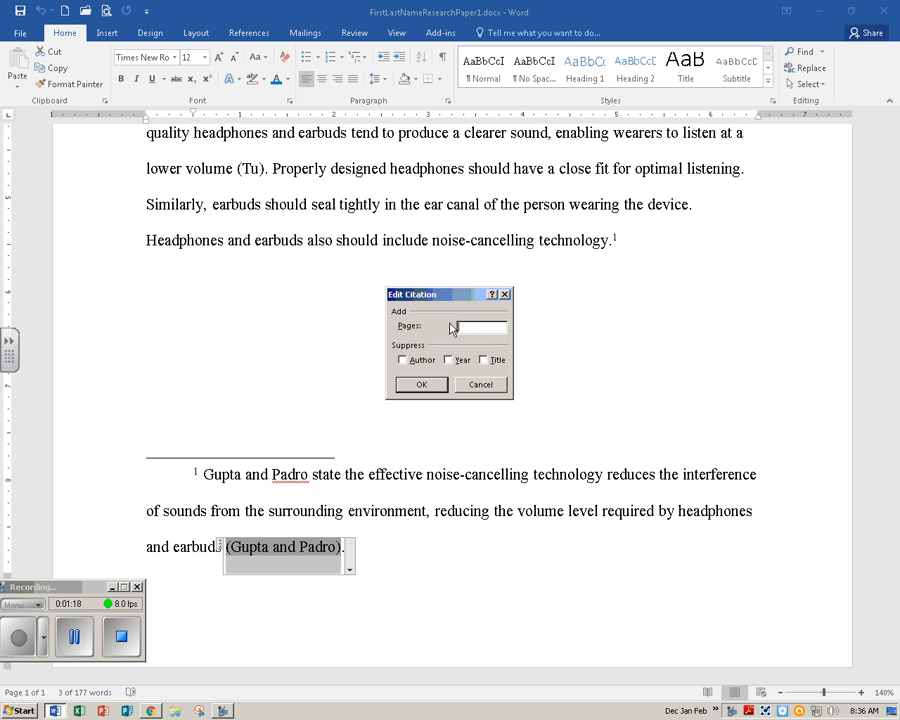
text(75-78)
click(404, 361)
click(483, 361)
click(423, 386)
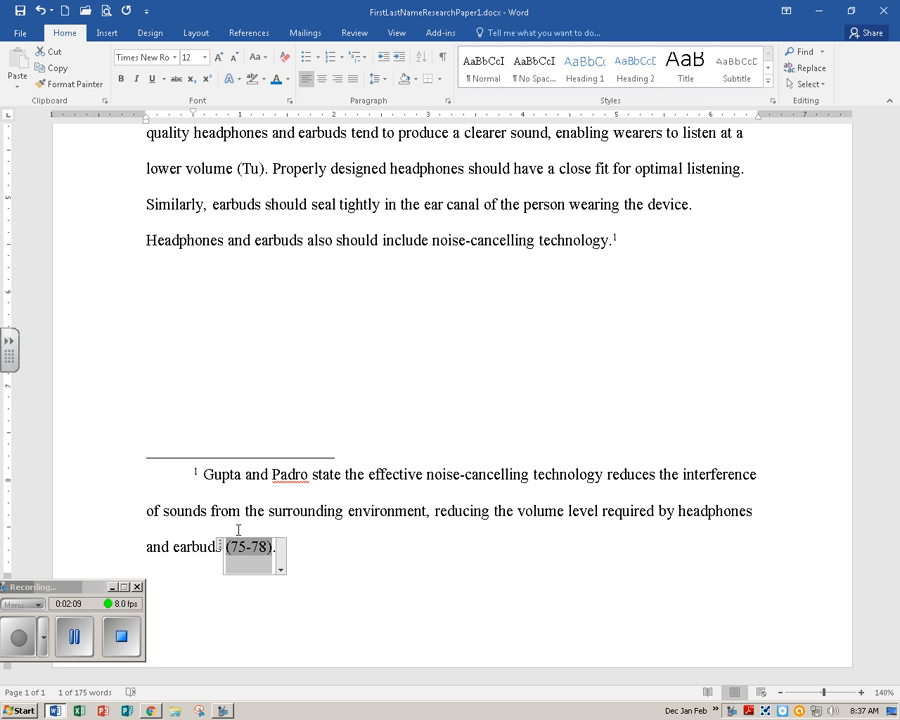
key(End)
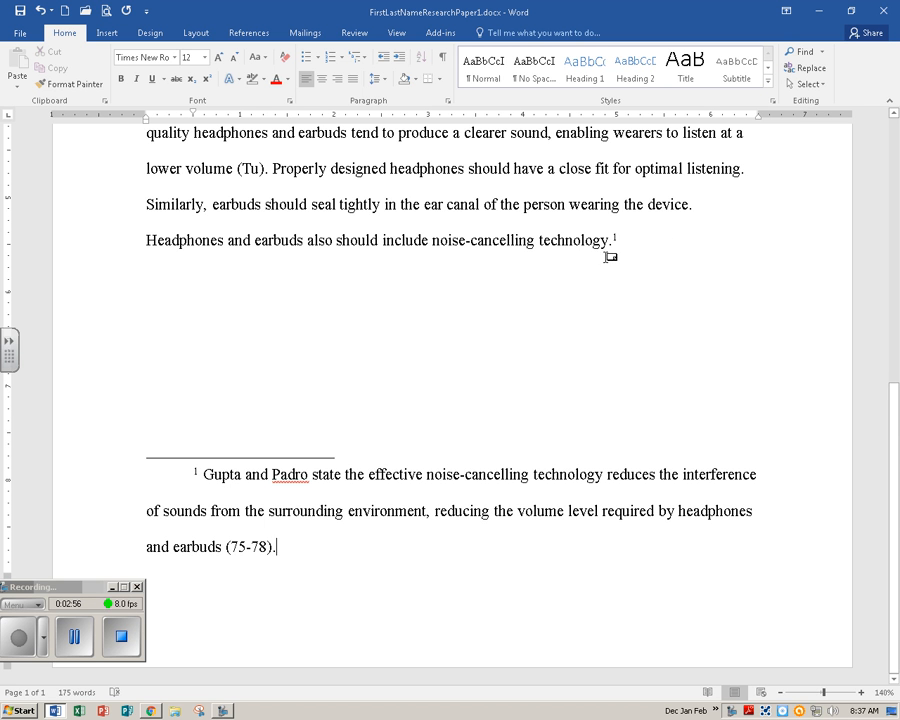
- Start a new paragraph after the footnote reference mark with "The volume level of the sound that transmits from headphones or earbuds into the"
click(616, 240)
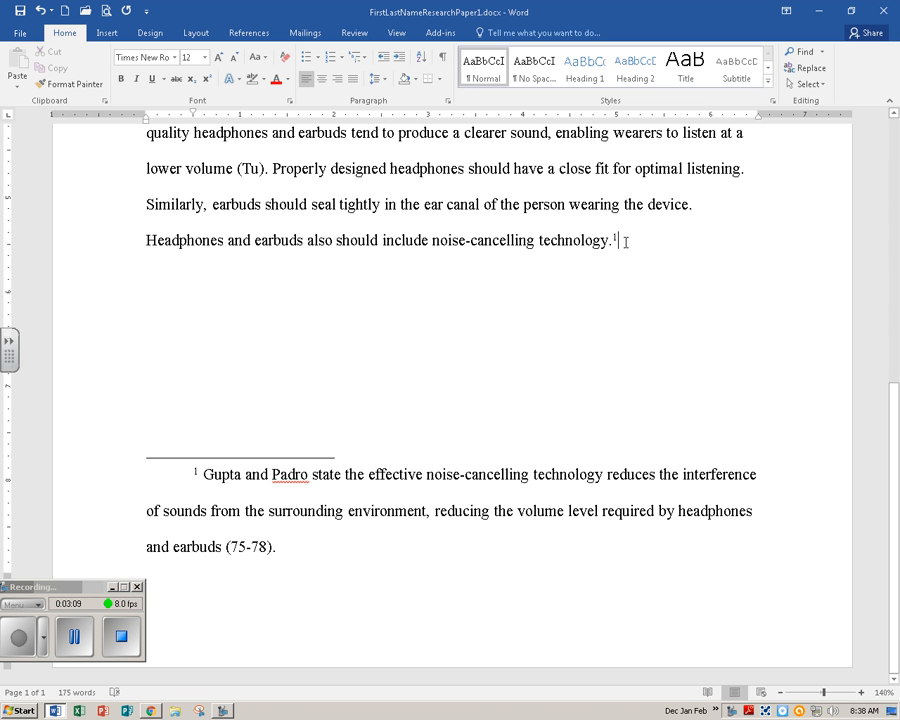
key(Return)
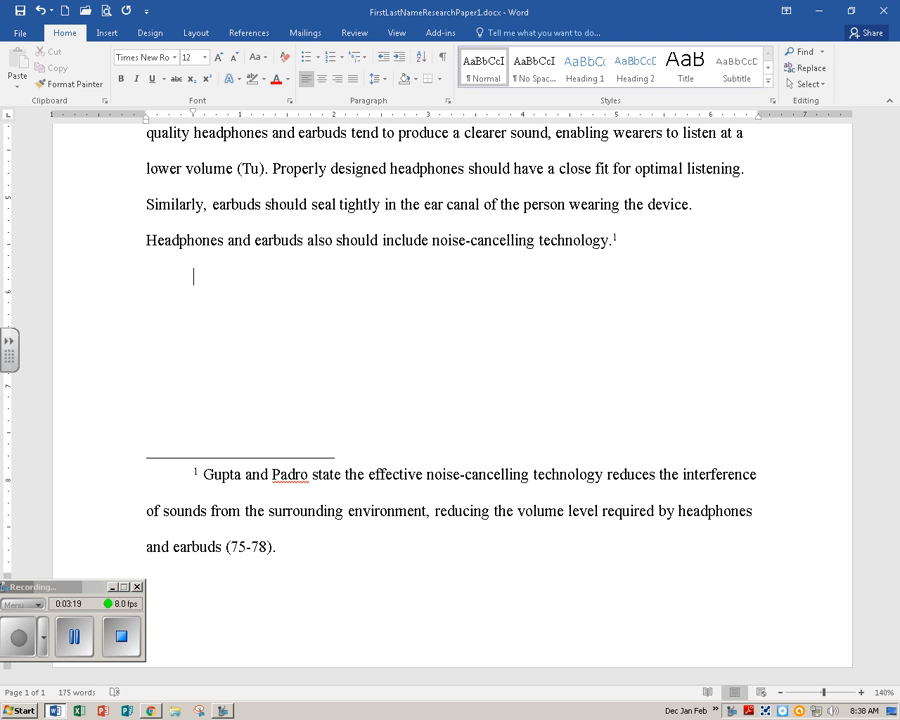
text(The volume lev)
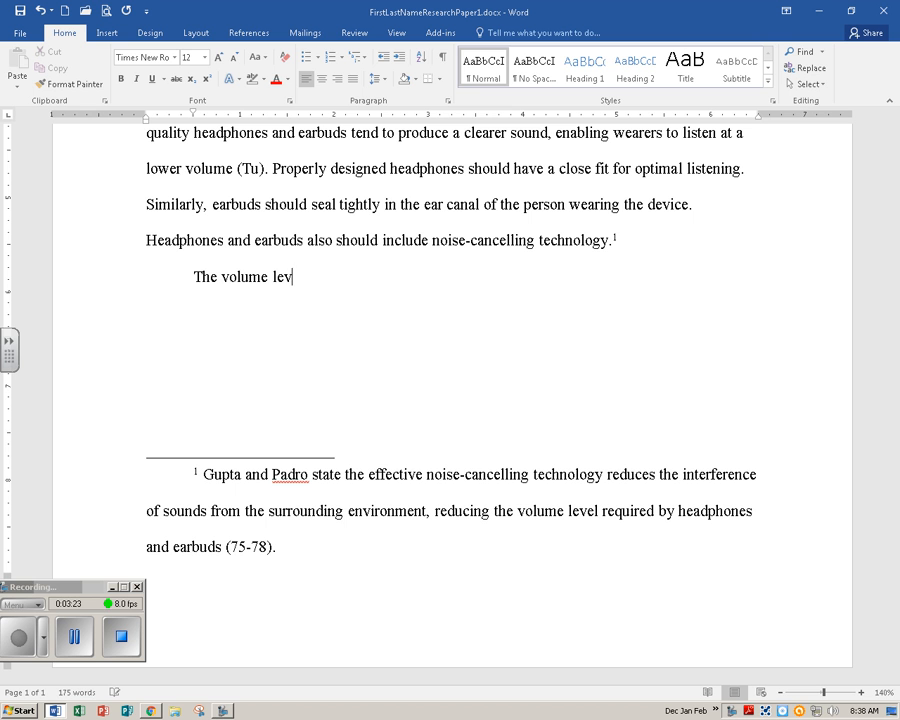
text(el of the sound t)
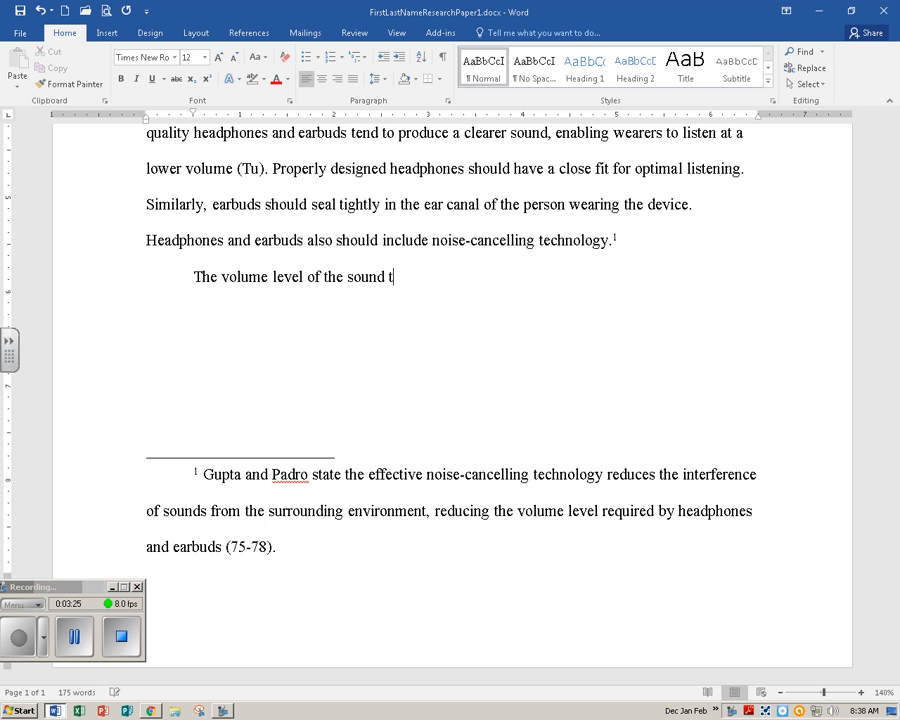
text(hat transmits from )
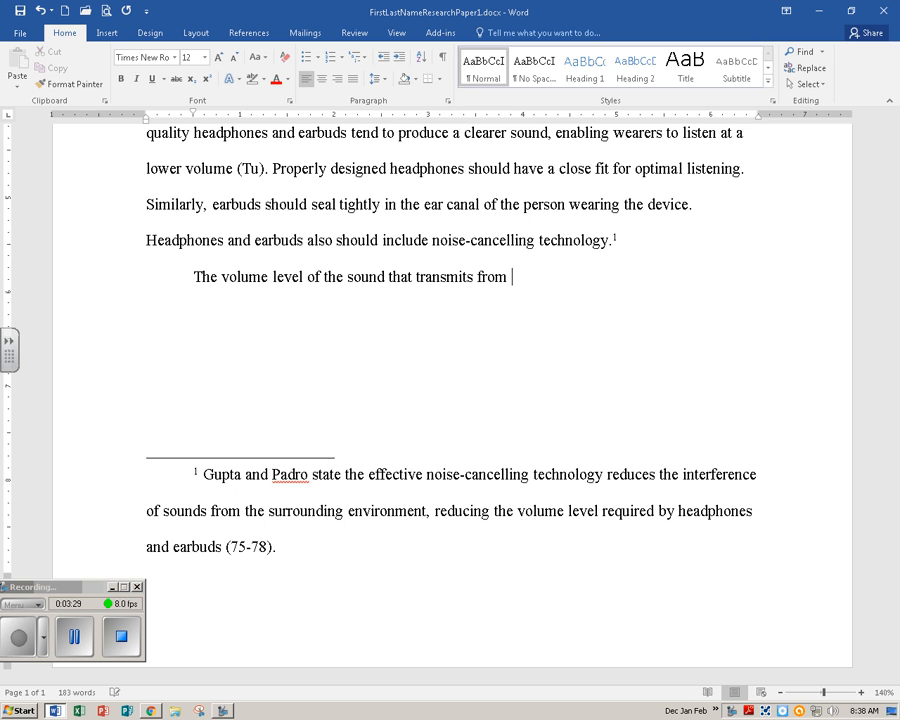
text(head)
text(phones or ear)
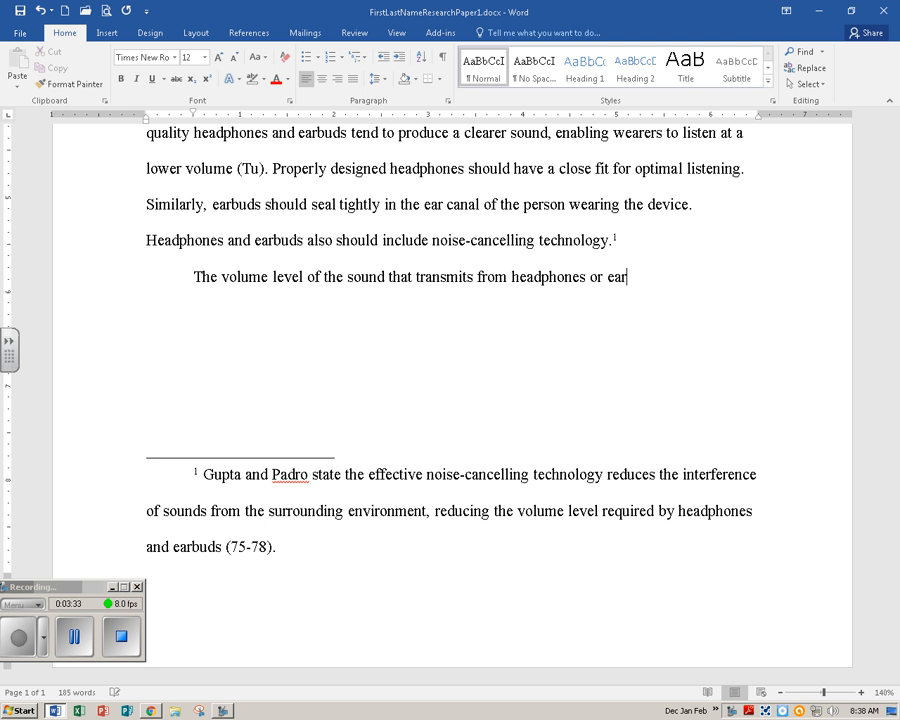
text(buds into the )
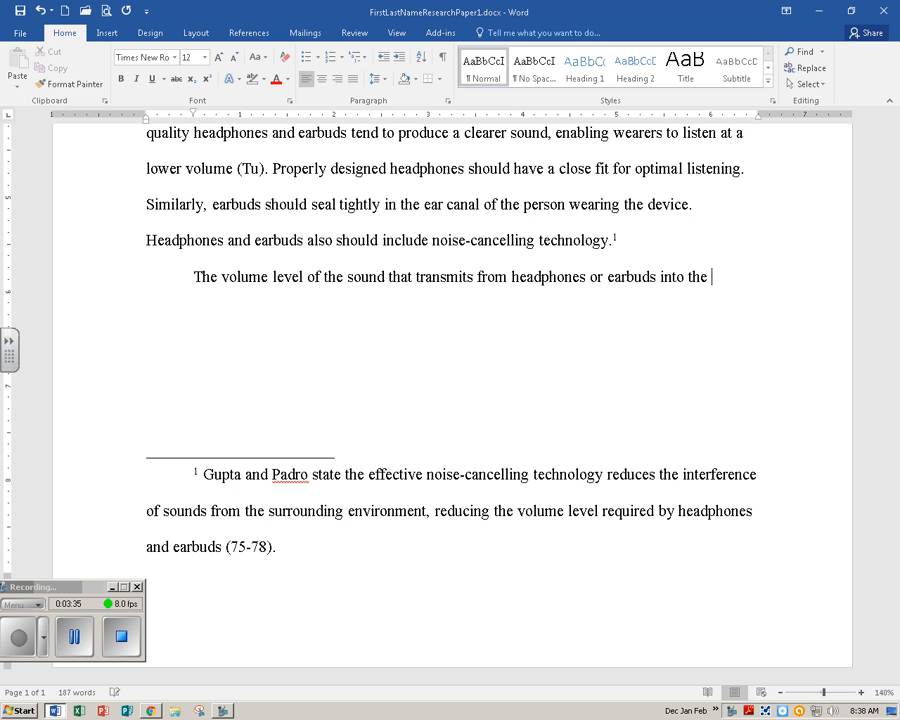
- Complete the paragraph's first sentence with "ear of a person wearing this type of device has been linked to hearing loss."
text(ear of a pers)
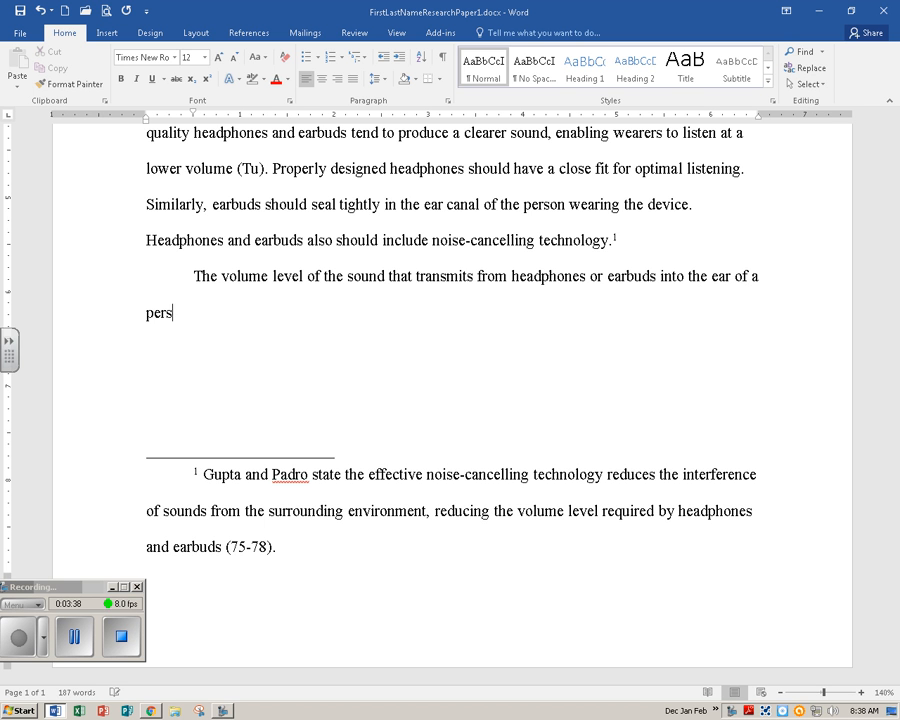
text(on wearing thi)
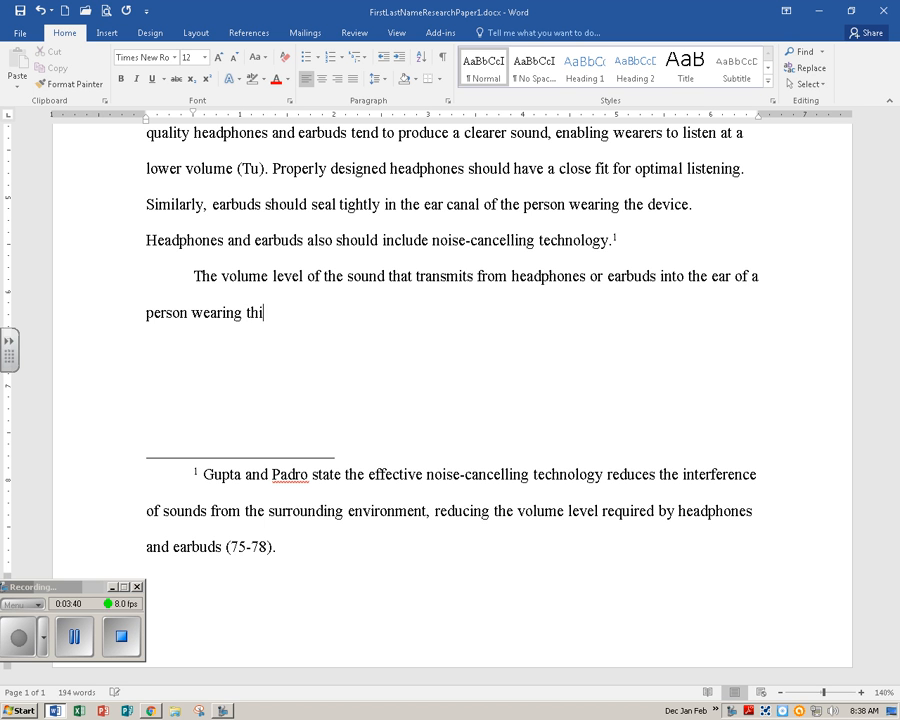
text(s type of de)
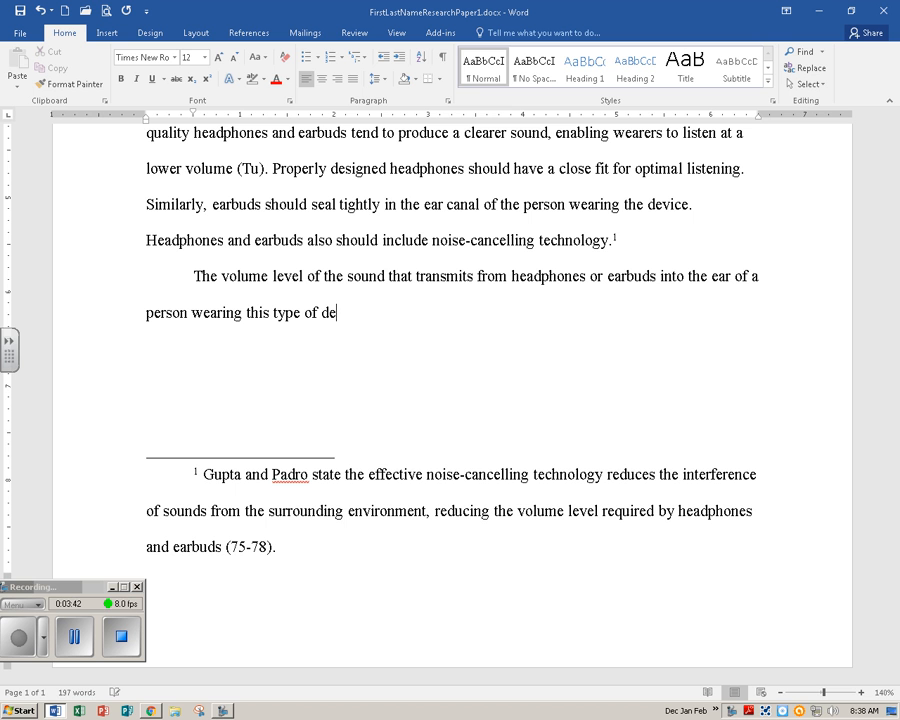
text(vice has been linked to )
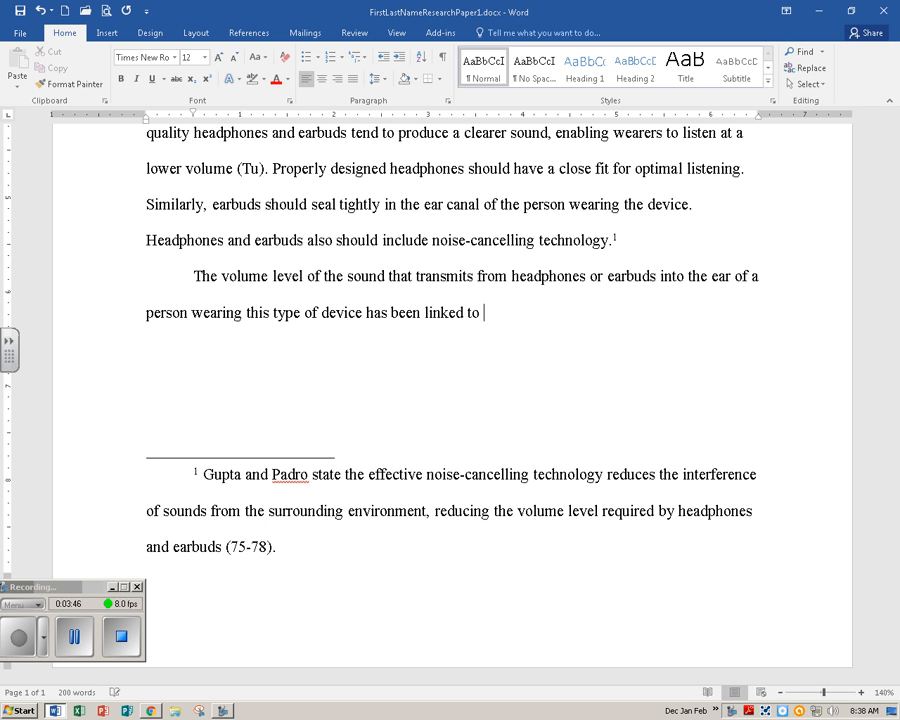
text(hearing los)
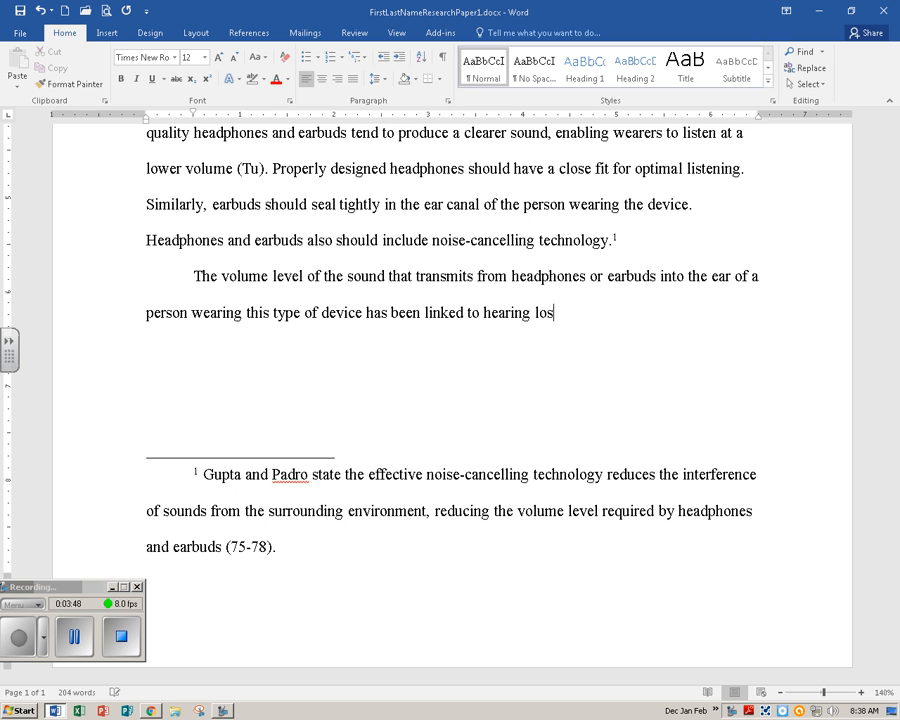
text(s. The volu)
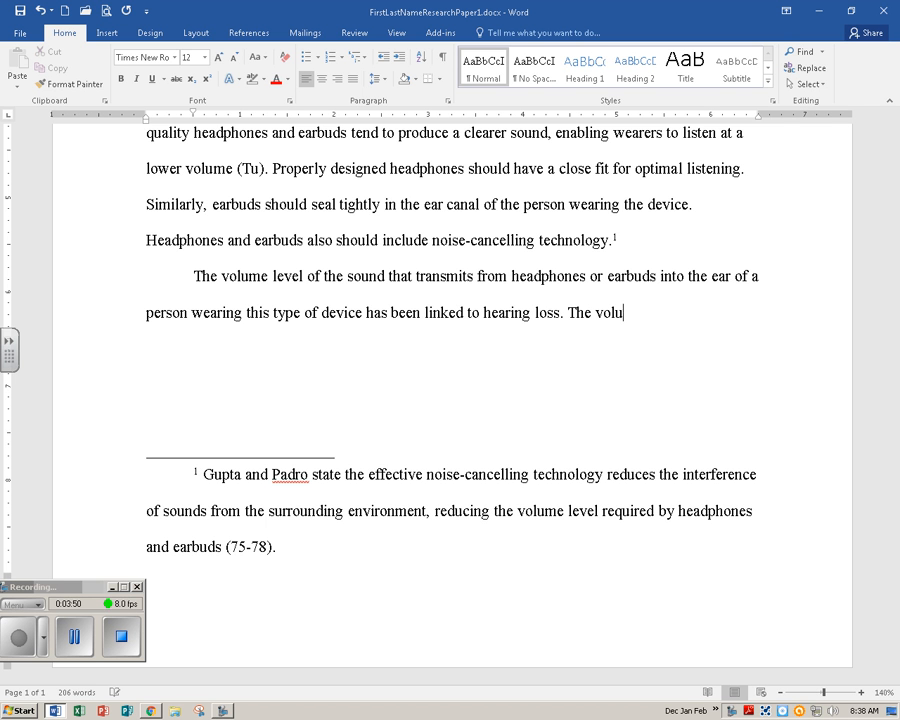
- Add the sentence "The volume should be set low enough that other people nearby cannot hear the sound being transmitted."
text(me should )
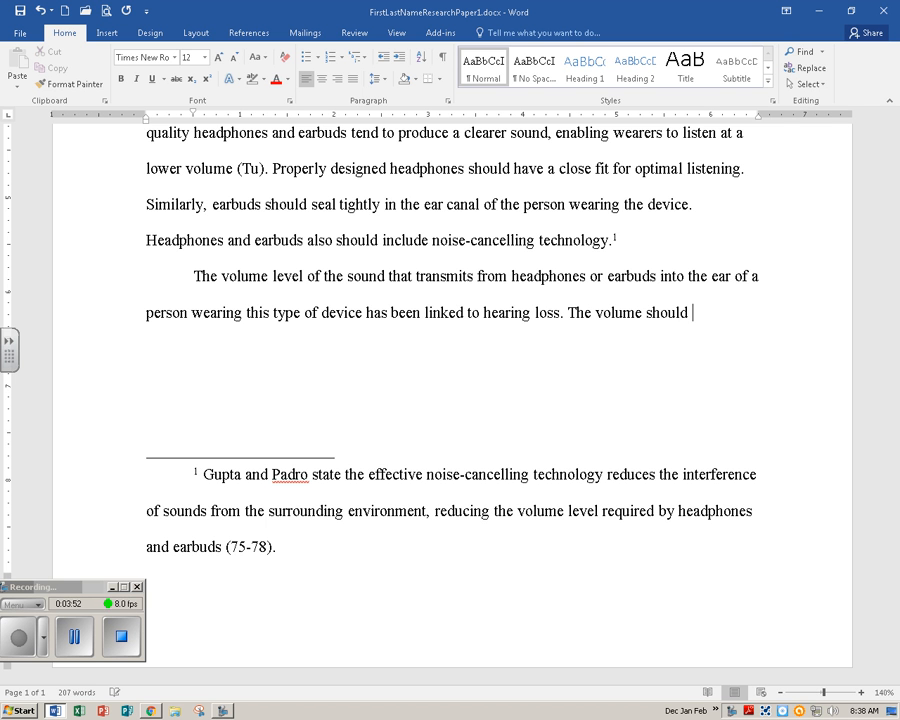
text(be set low enough that )
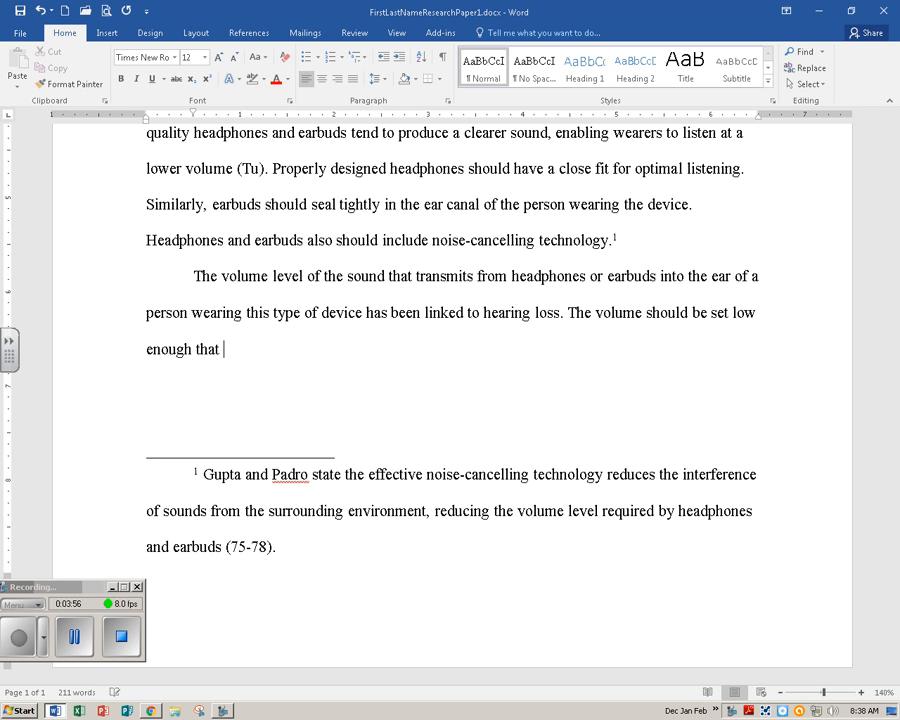
text(other people)
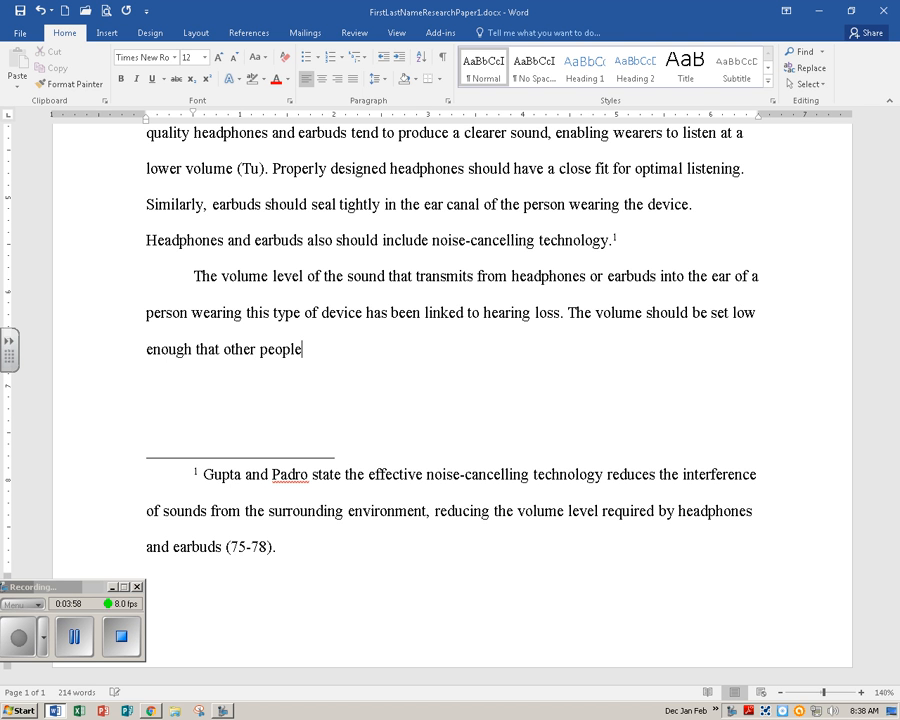
text( nearby cannot ha)
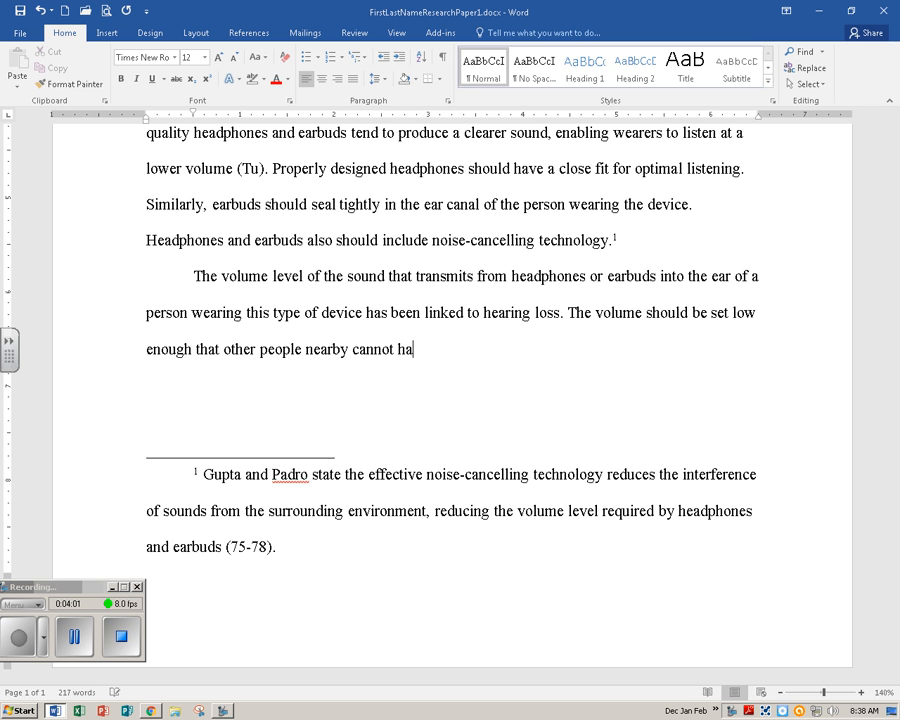
key(BackSpace)
text(ear the soun)
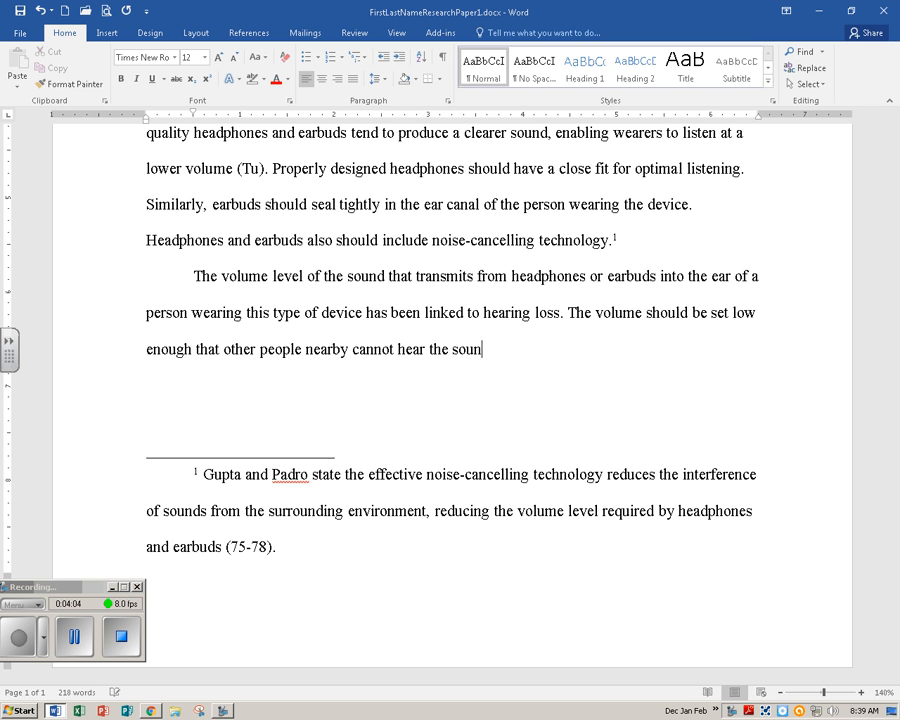
text(d being tra)
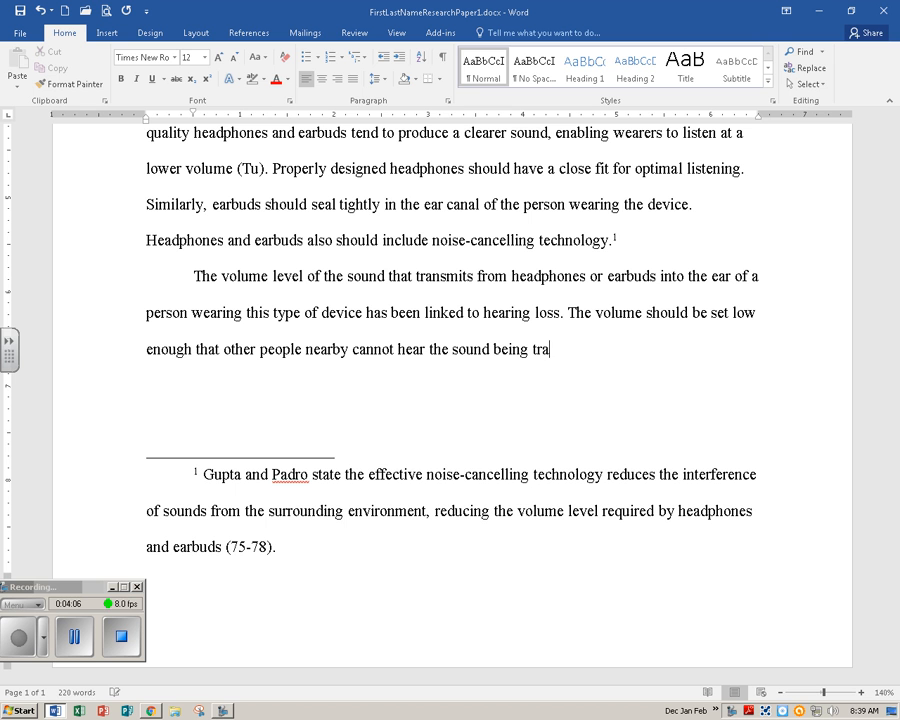
text(nsmitted. The quie)
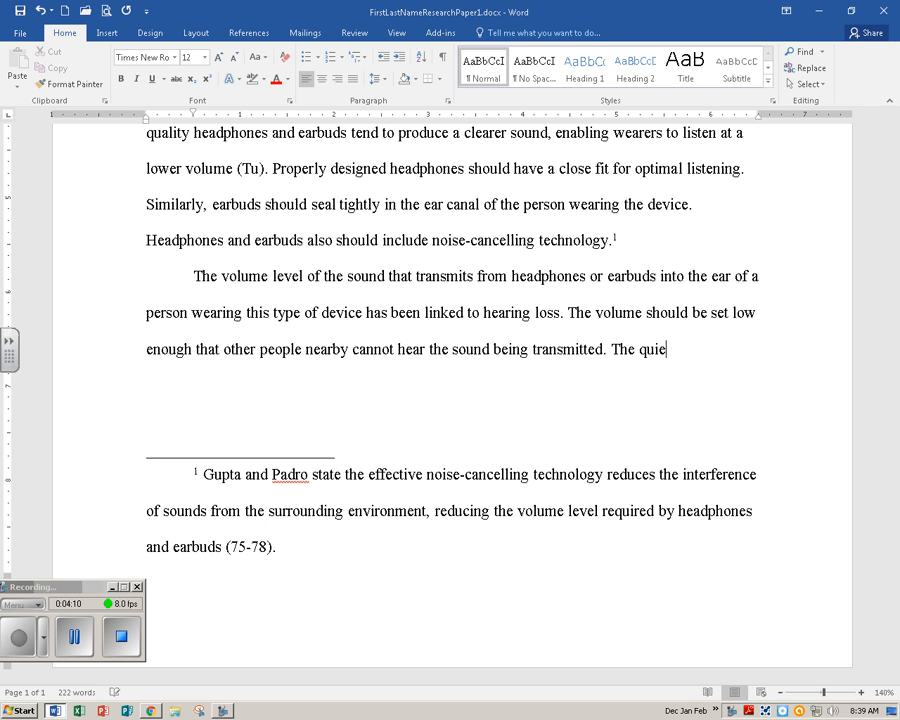
- End the paragraph with "The quieter the sounds, the less possibility of hearing damage." and save the document
text(ter the soun)
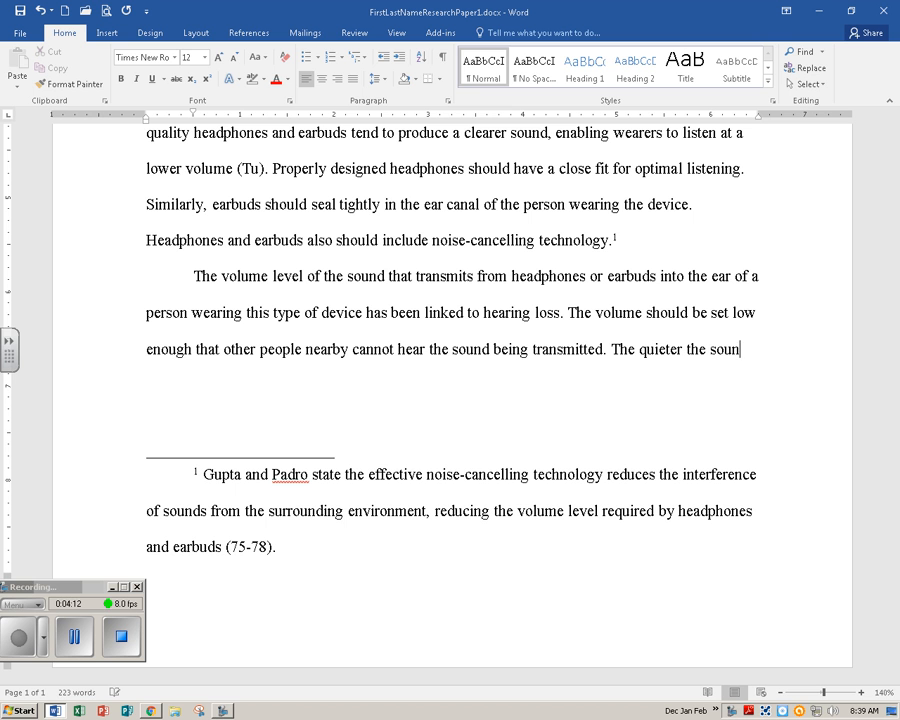
text(ds, the less )
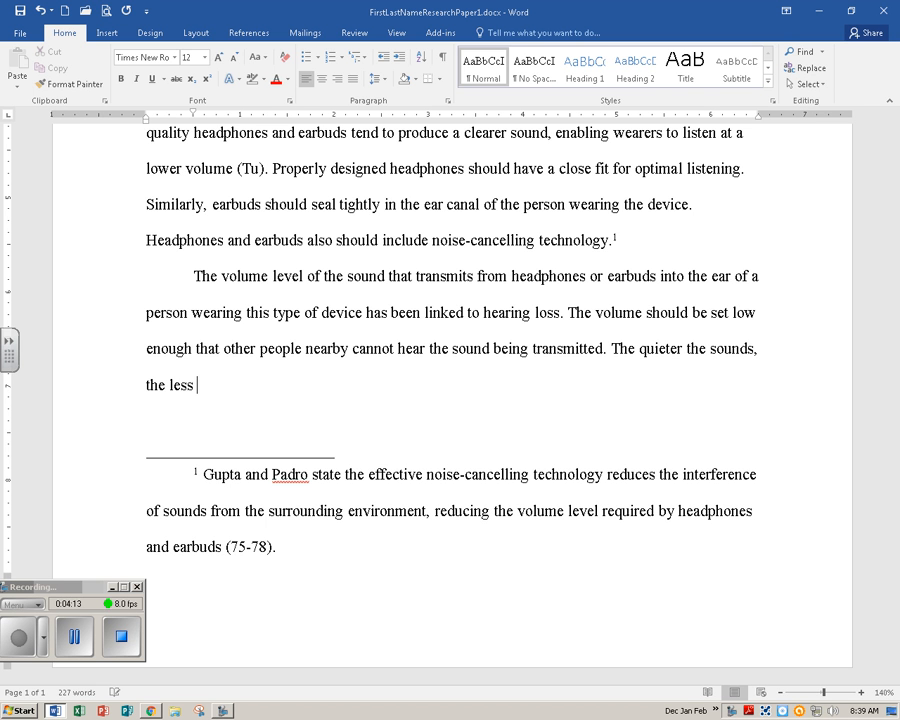
text(posssibili)
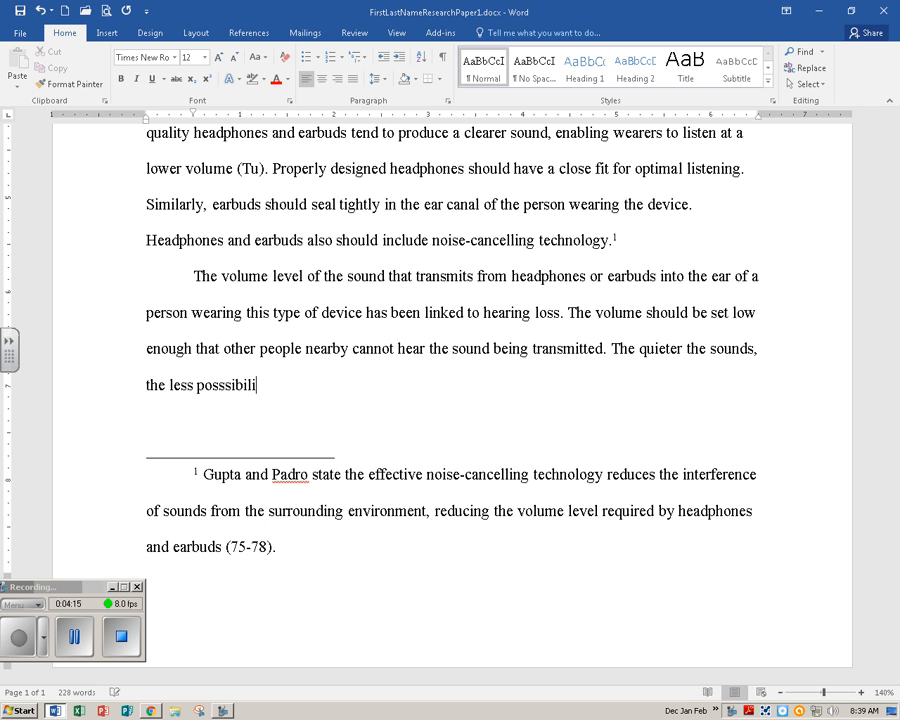
key(BackSpace)
key(BackSpace)
key(BackSpace)
key(BackSpace)
key(BackSpace)
key(BackSpace)
text(ibility of hearing damage.)
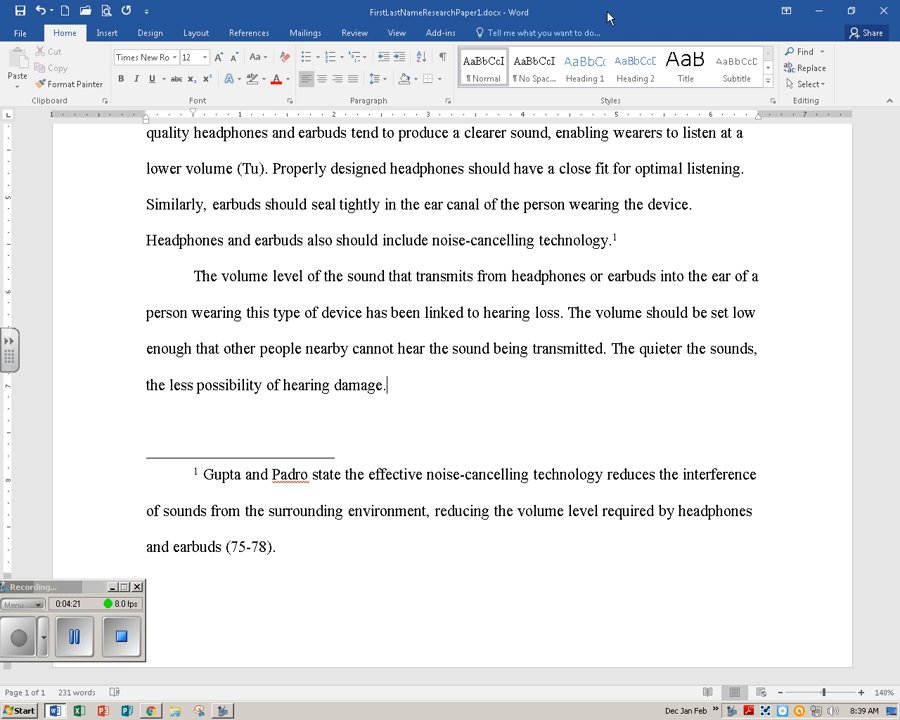
click(20, 11)
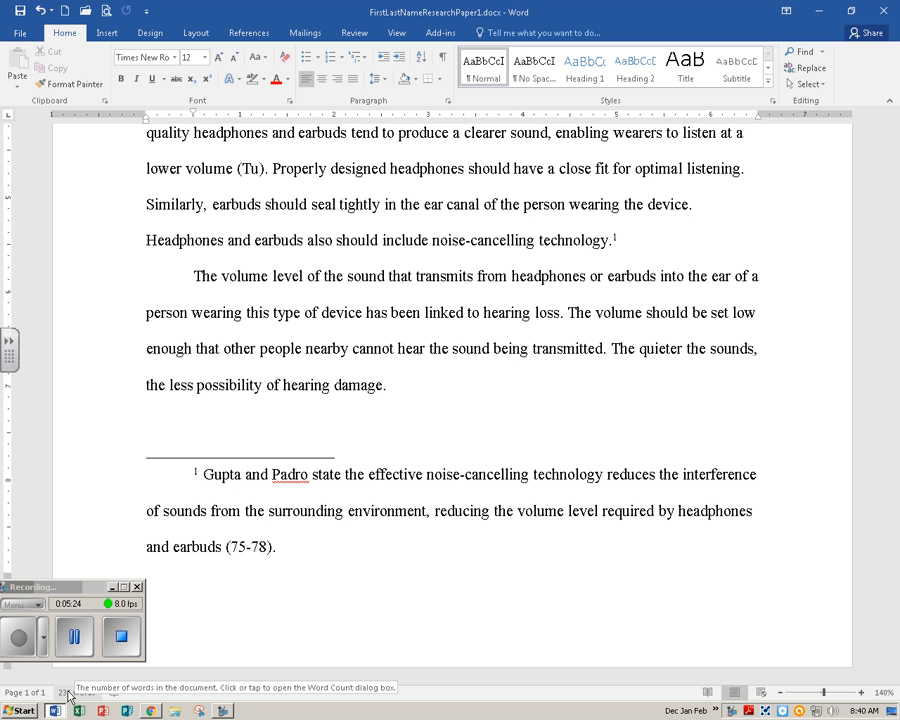
- Check the document's word count statistics and return the cursor to the end of the last body paragraph
click(70, 693)
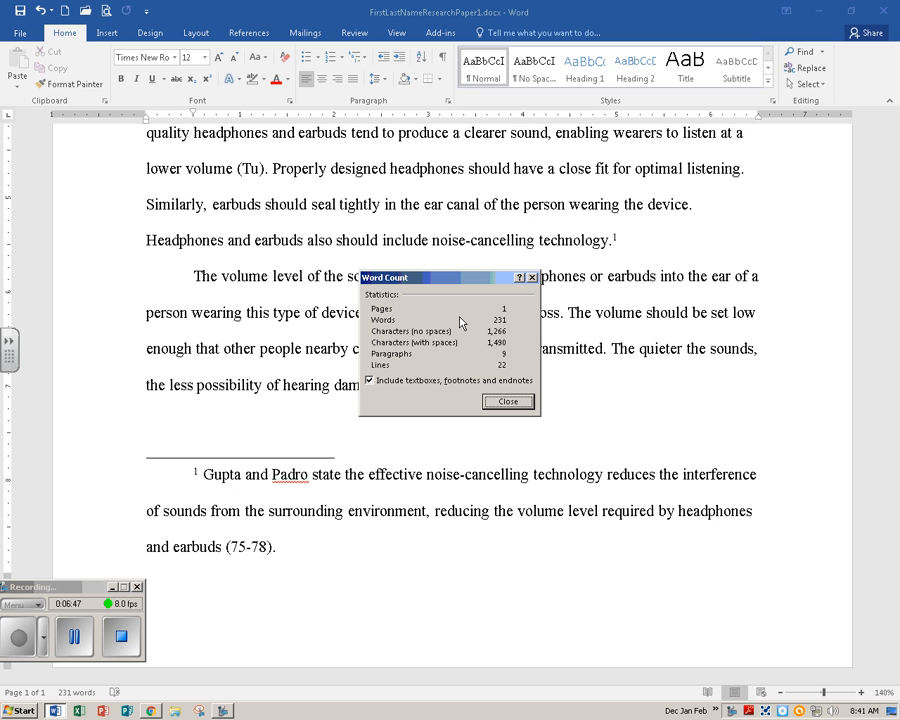
click(509, 403)
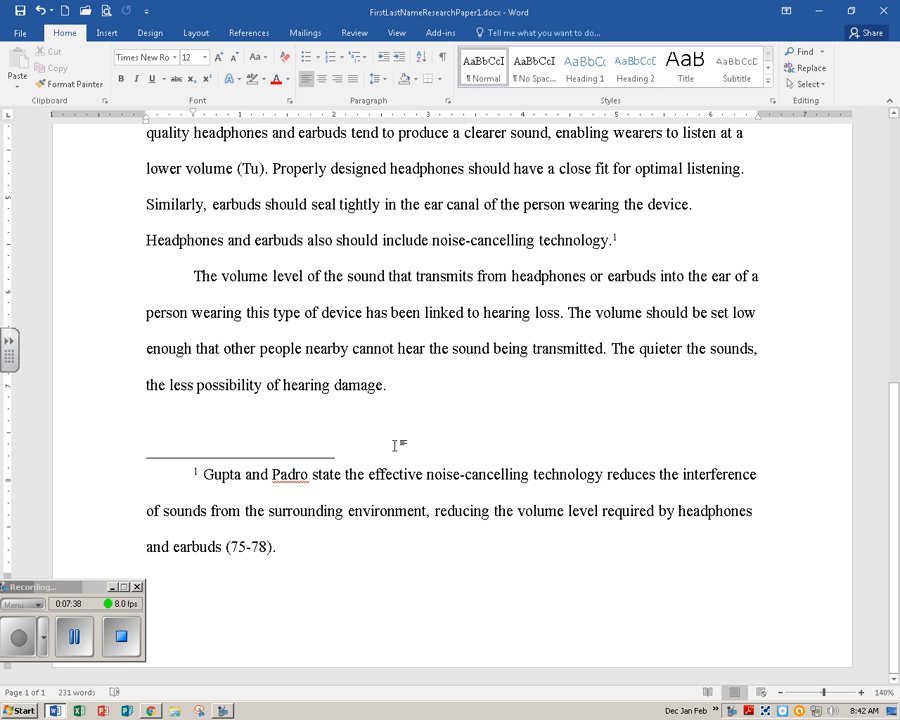
click(406, 404)
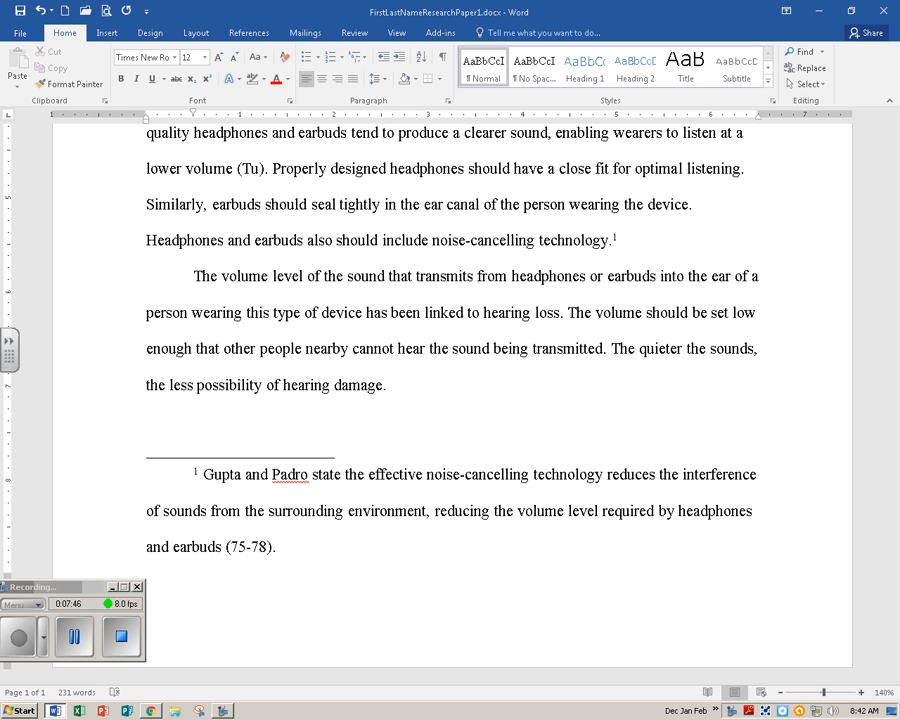
- Continue the last paragraph with the sentence "Further, listening at a higher volume for extended periods of time could be unsafe."
text(Further, listening a)
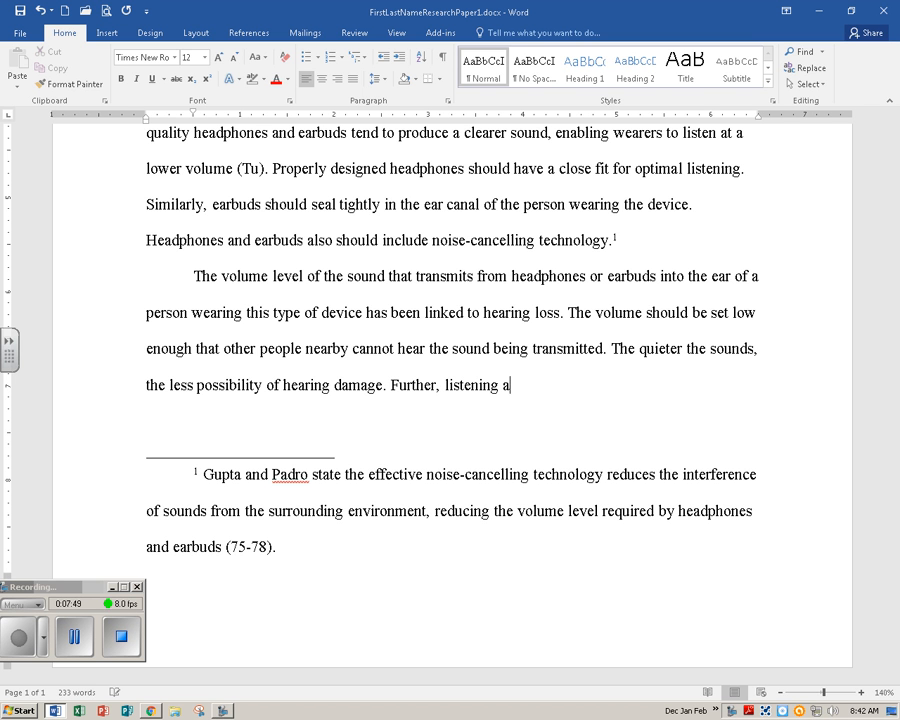
text(t a higher vo)
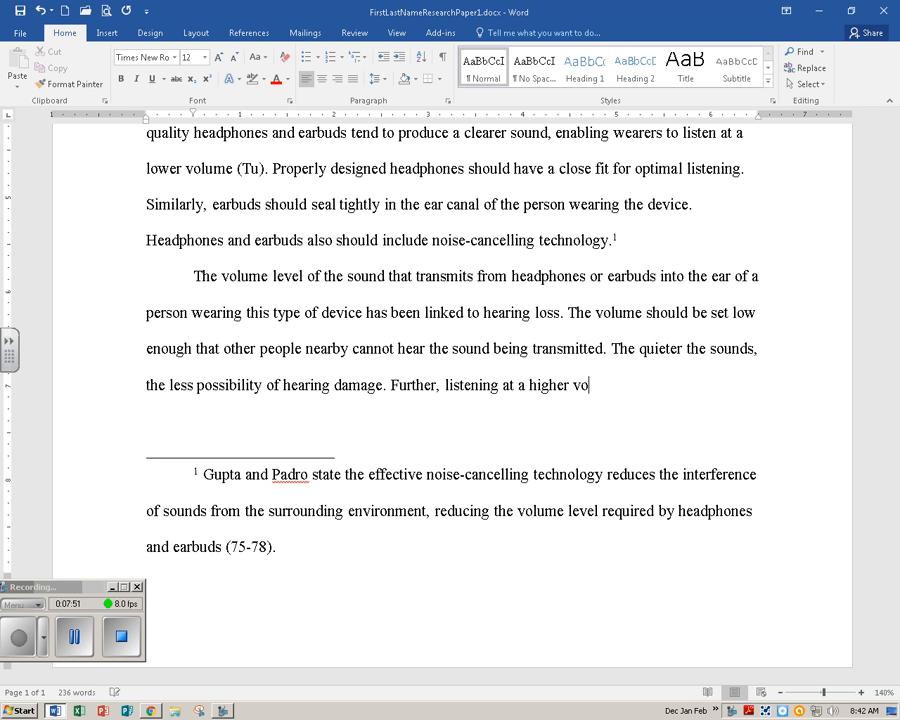
text(lume for exte)
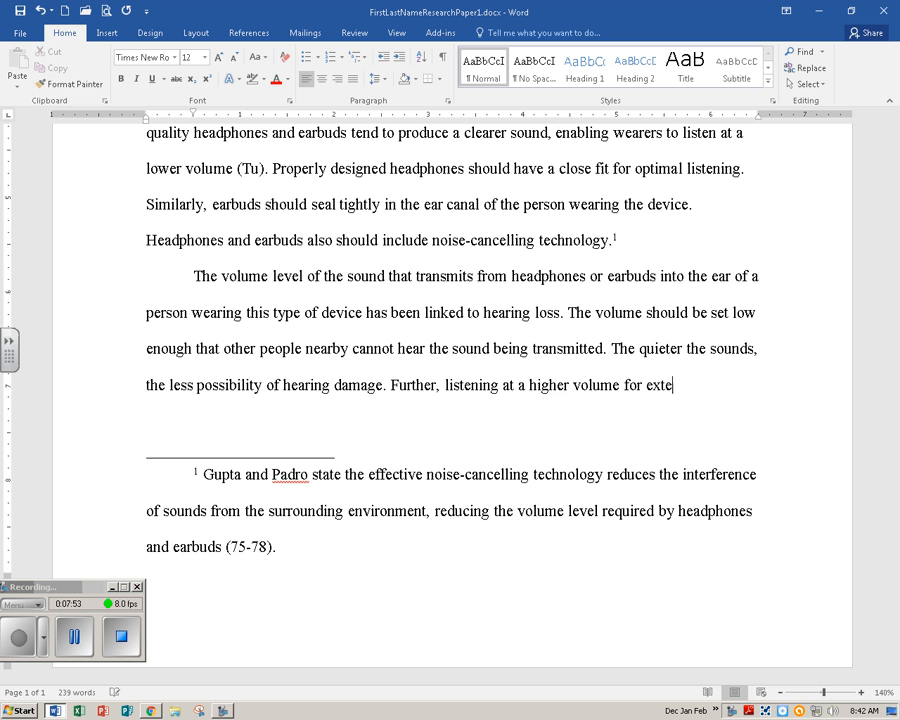
text(nded periods )
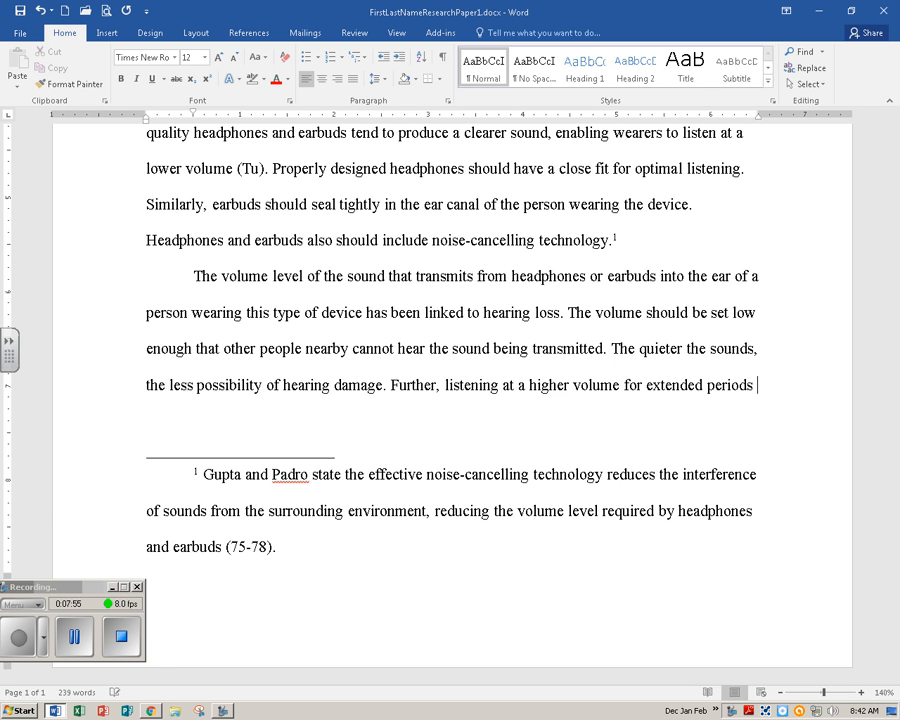
text(of time could)
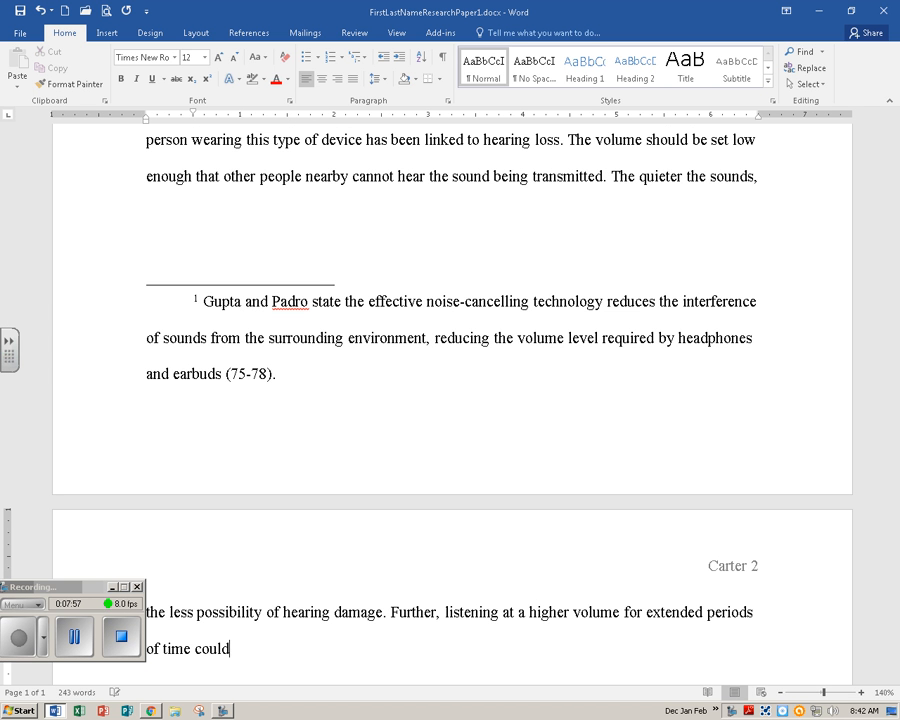
text( be unsafe. )
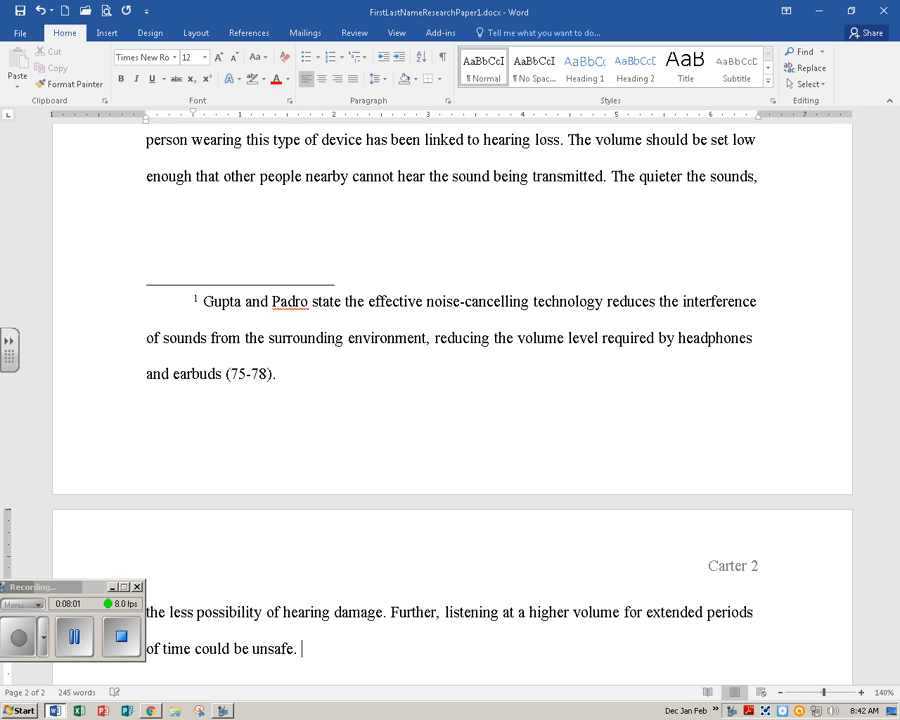
- Add the text "One expert suggests people should listen at only 30 percent maximum" to the paragraph and save the document
text(One expert sugges)
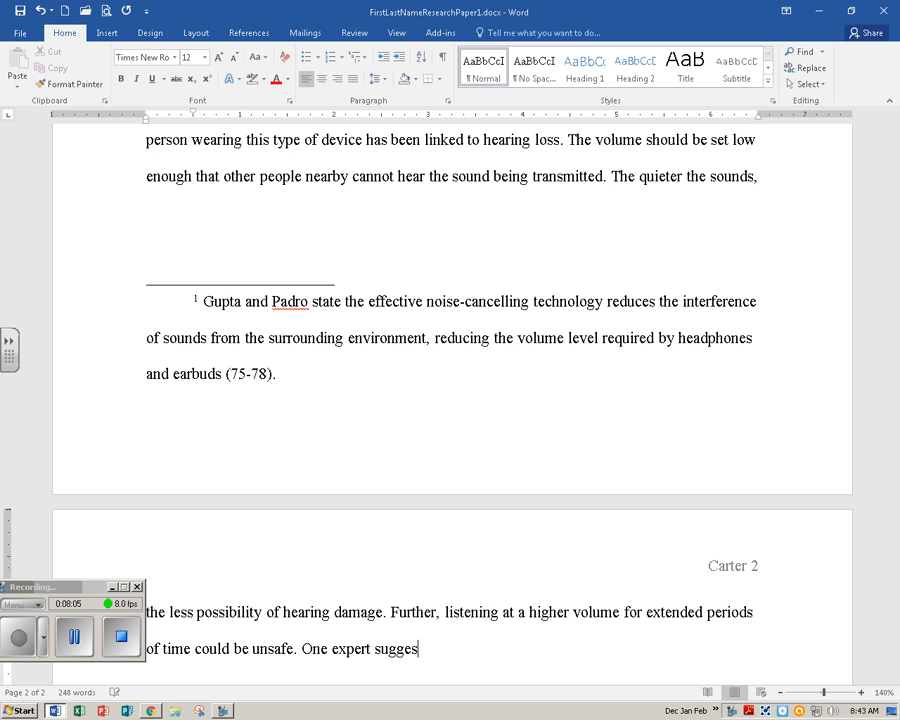
text(ts people should listen )
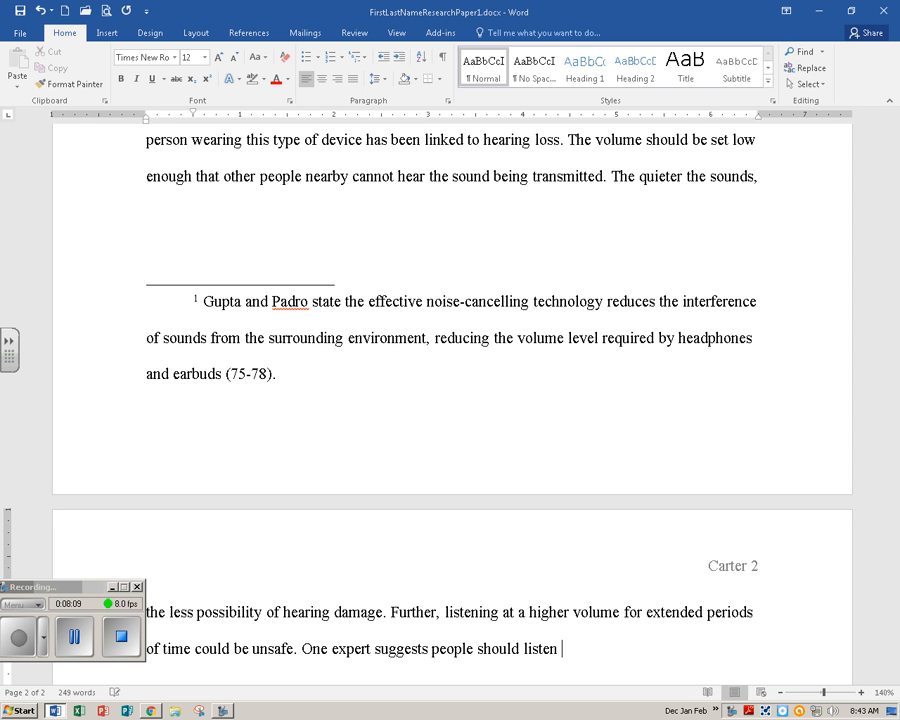
text(at only 20)
key(BackSpace)
key(BackSpace)
text(30 percent mas)
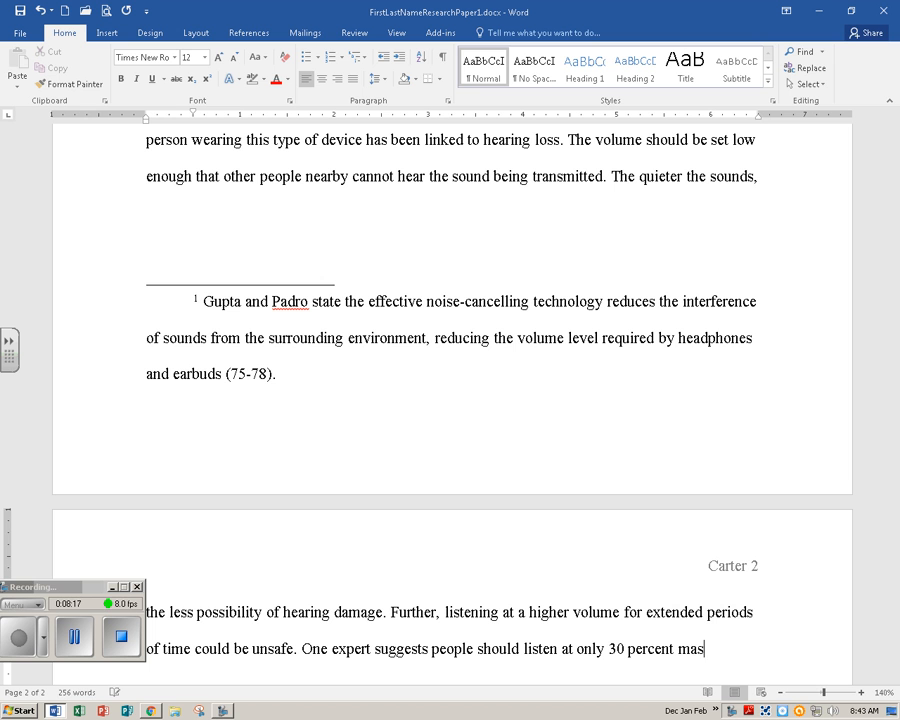
key(BackSpace)
text(ximum)
click(18, 12)
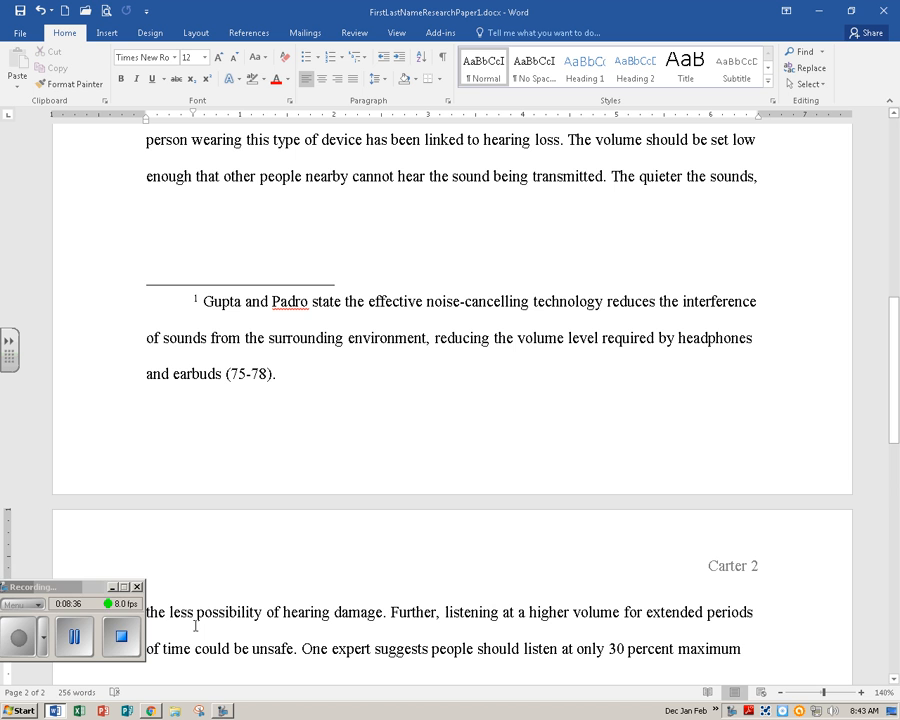
drag(80, 588, 80, 503)
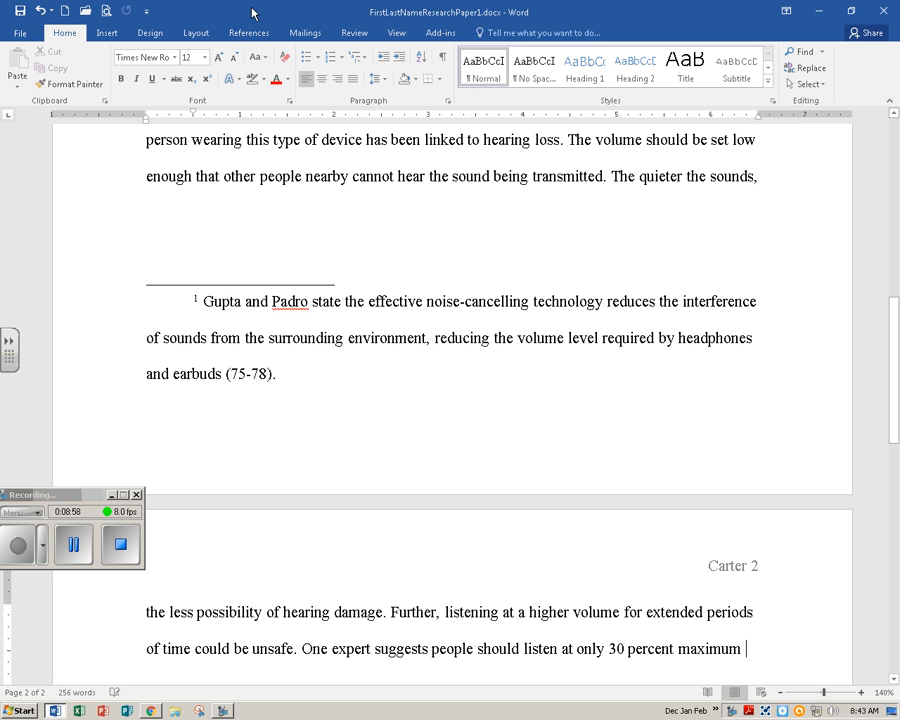
- Insert a citation placeholder tagged with the cited expert's surname after "30 percent maximum" and end the sentence with a period
click(249, 34)
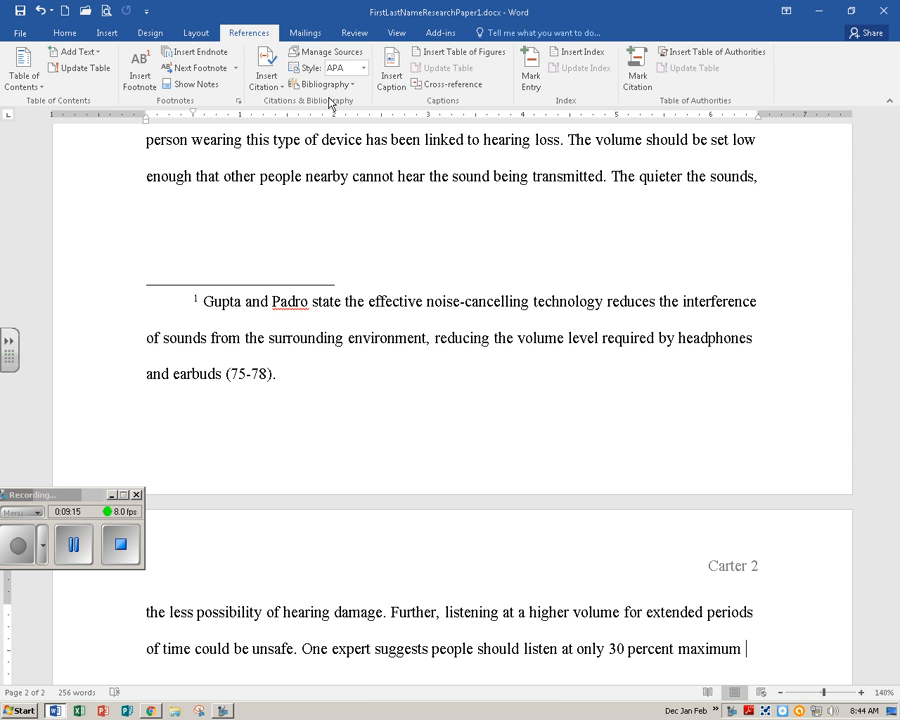
click(281, 90)
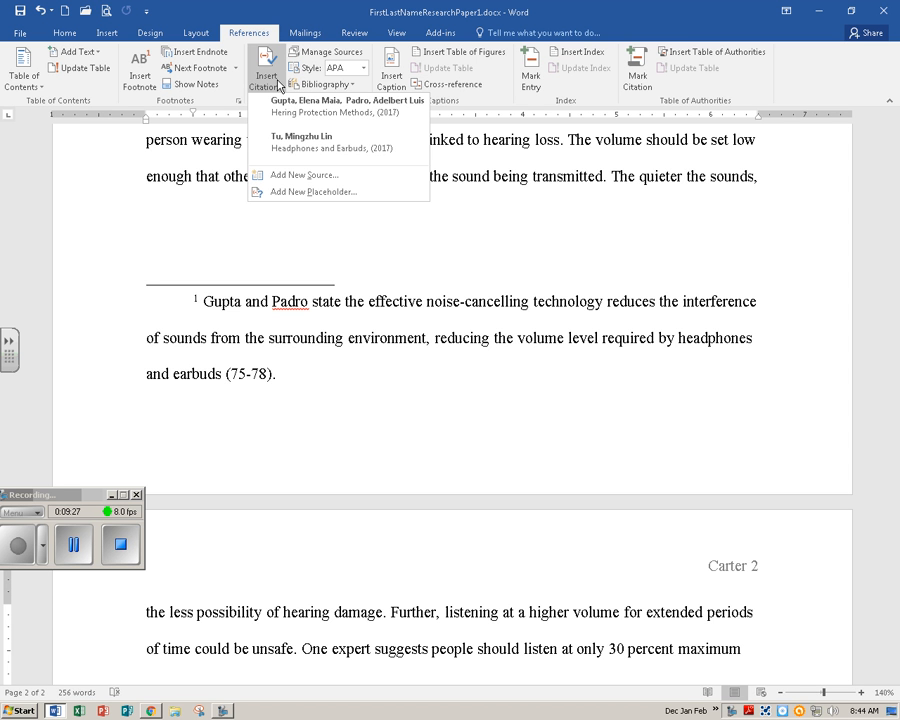
click(385, 199)
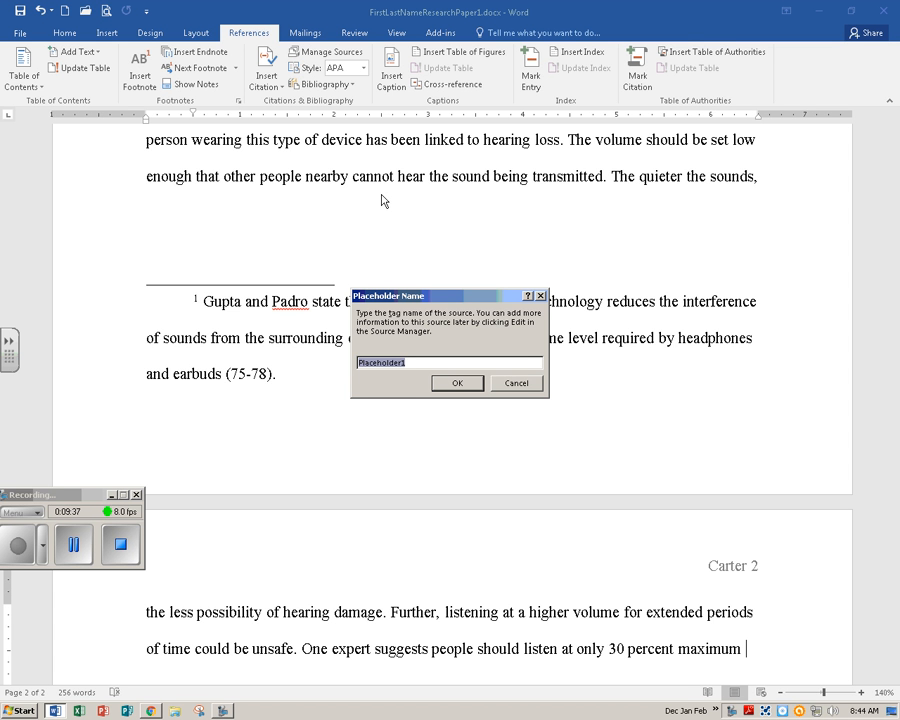
text(Chamberlain)
click(456, 384)
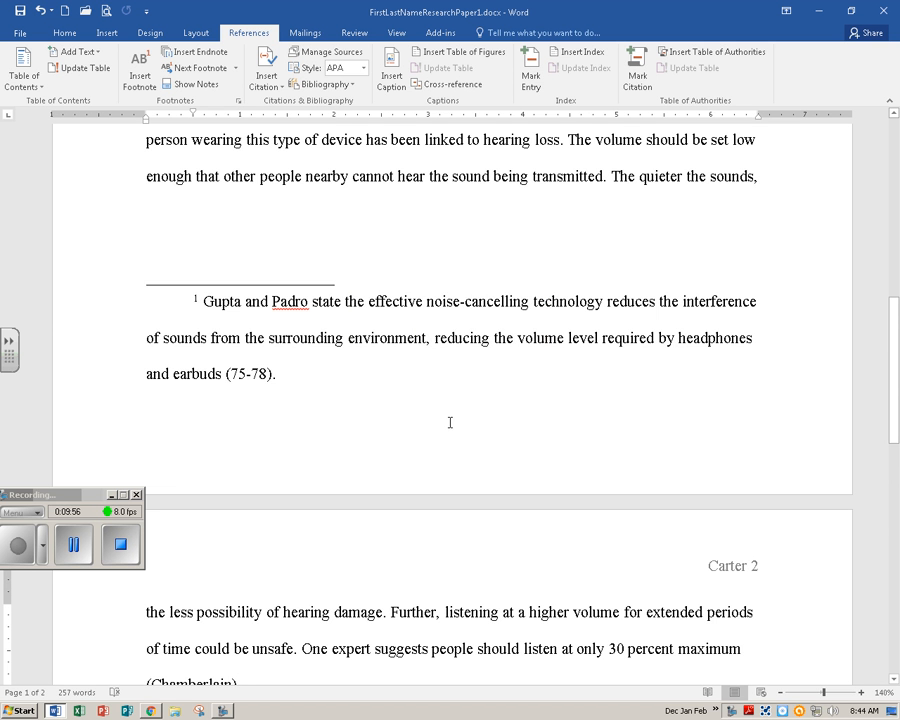
scroll(438, 440, down, 5)
scroll(443, 438, down, 2)
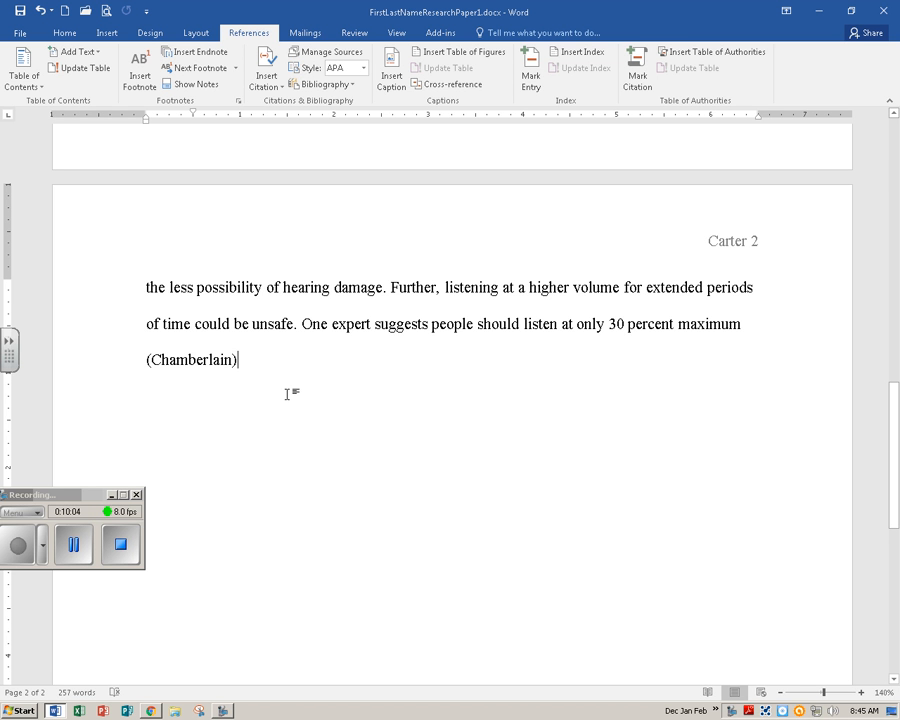
text(.)
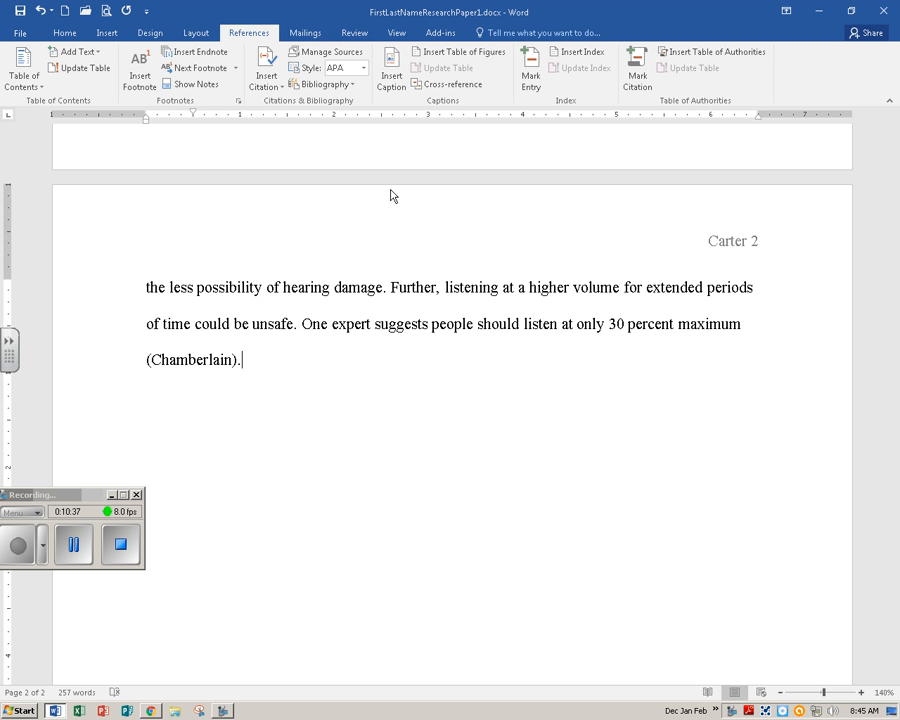
- Hide and restore the white space between pages 1 and 2, and review the text around the page break
scroll(195, 247, up, 3)
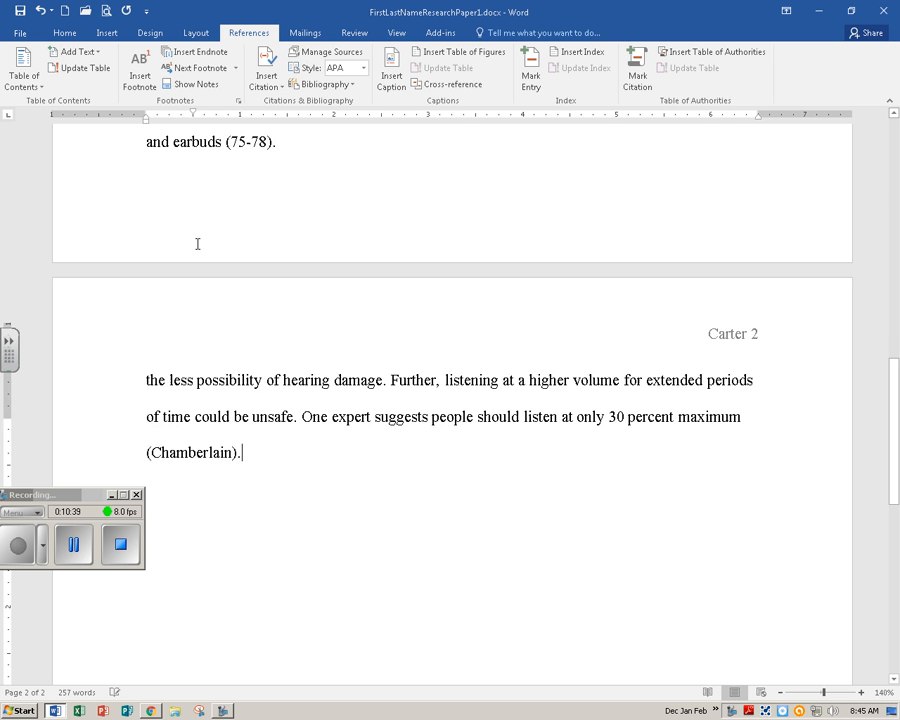
scroll(197, 244, up, 1)
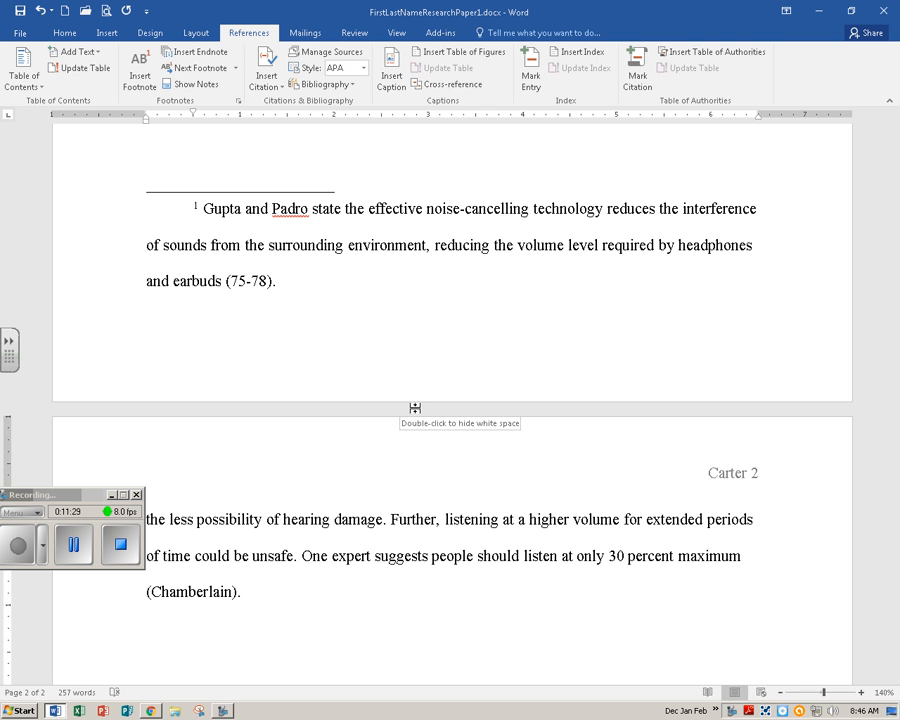
double_click(415, 408)
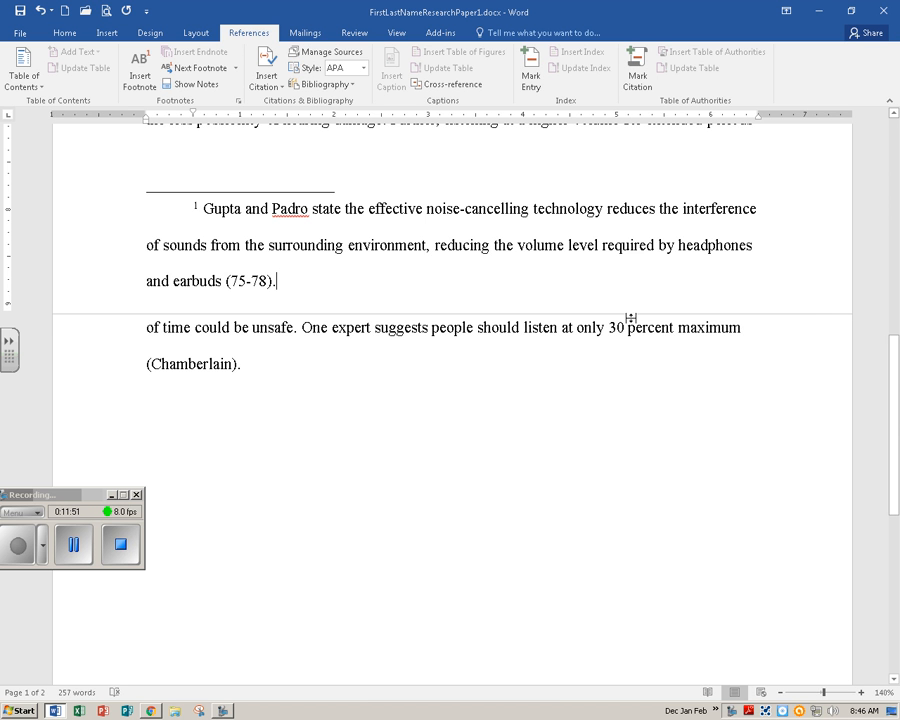
double_click(101, 314)
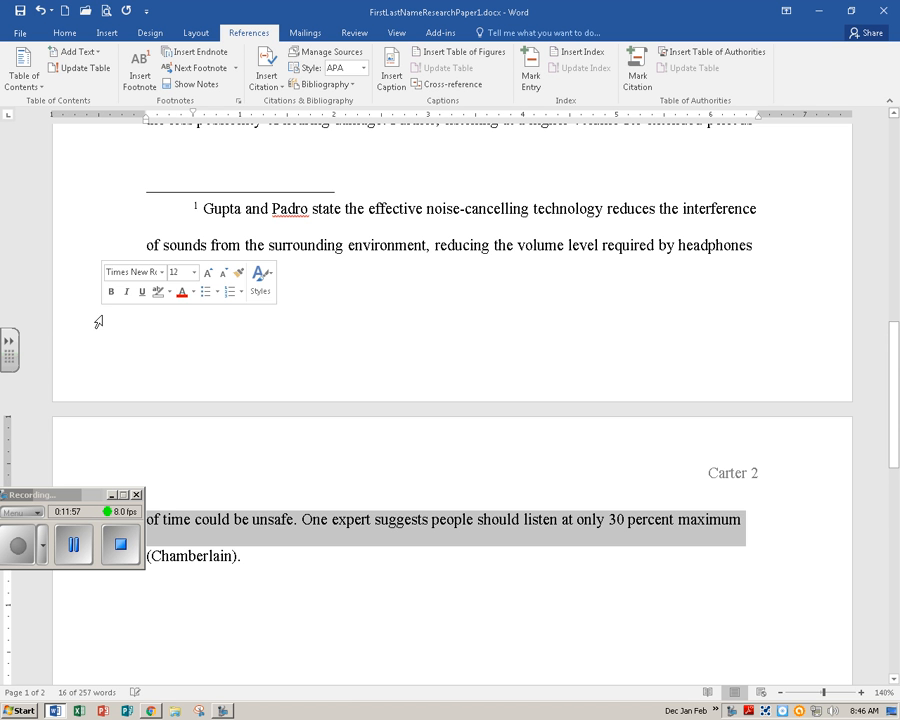
scroll(236, 349, down, 2)
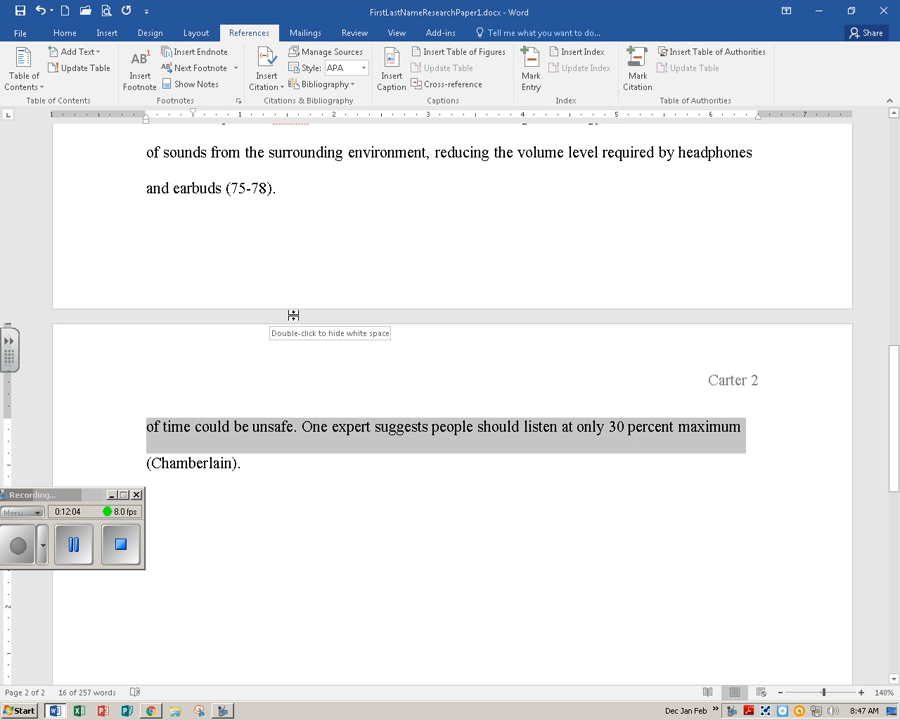
double_click(275, 320)
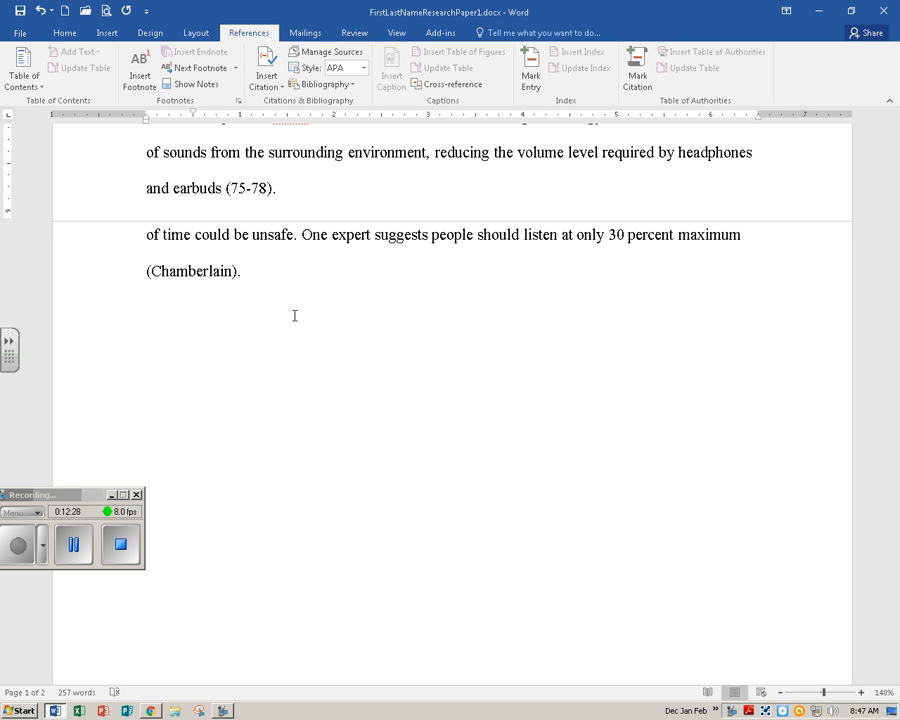
double_click(786, 218)
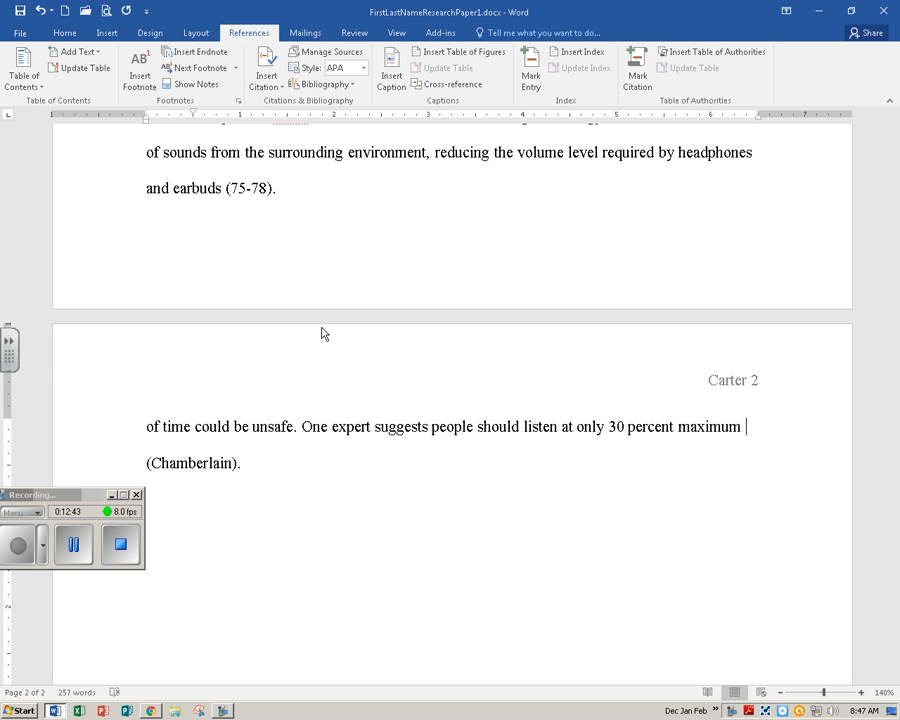
scroll(321, 325, up, 1)
scroll(321, 325, up, 3)
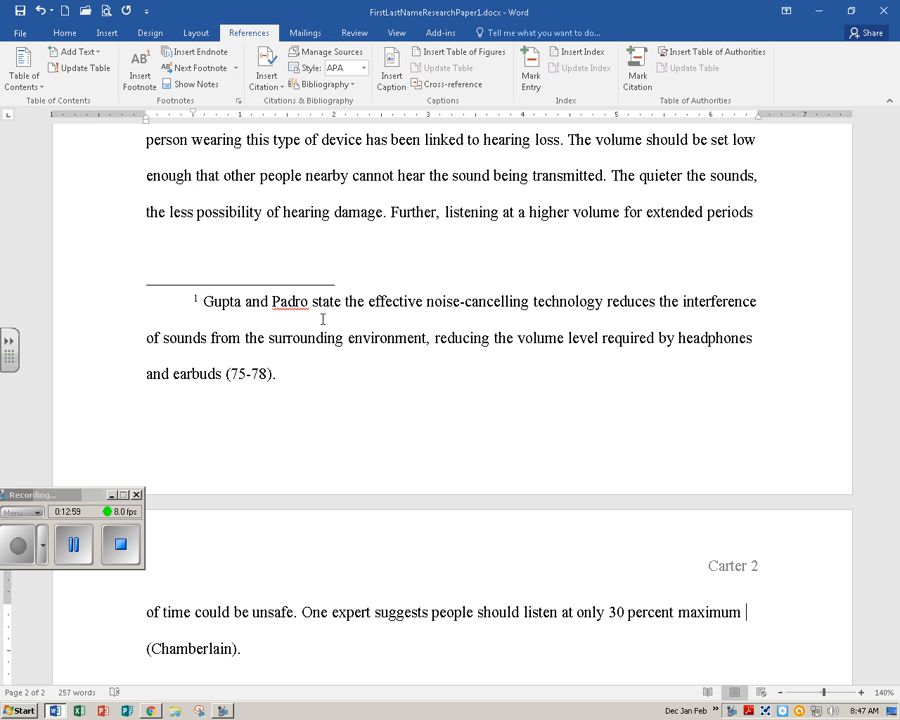
- Edit the source of the placeholder citation on page 2, setting its type to Web site and showing all bibliography fields
scroll(350, 316, down, 3)
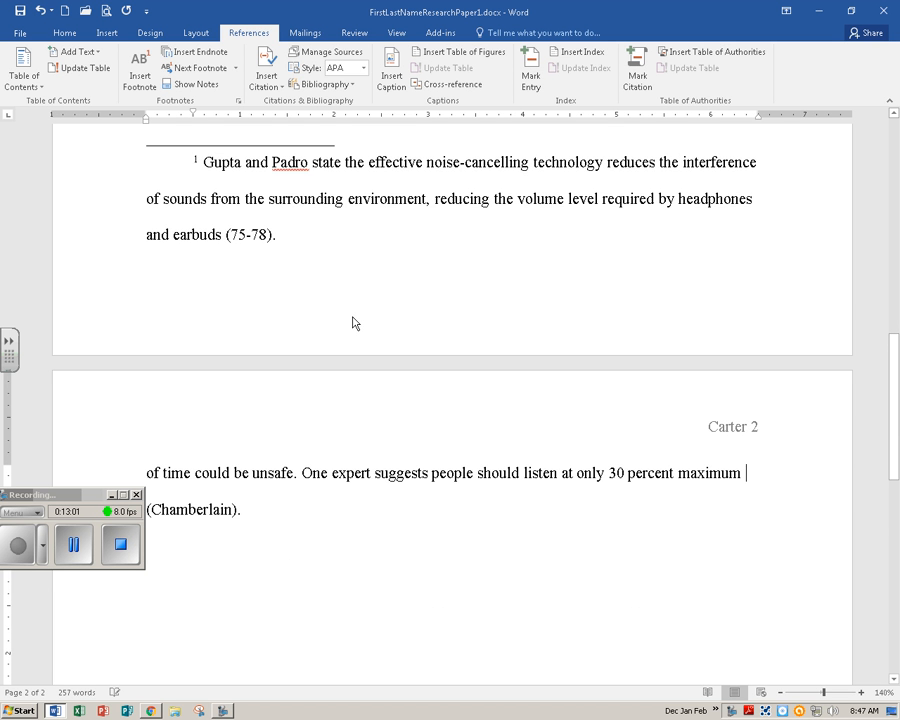
scroll(352, 318, down, 4)
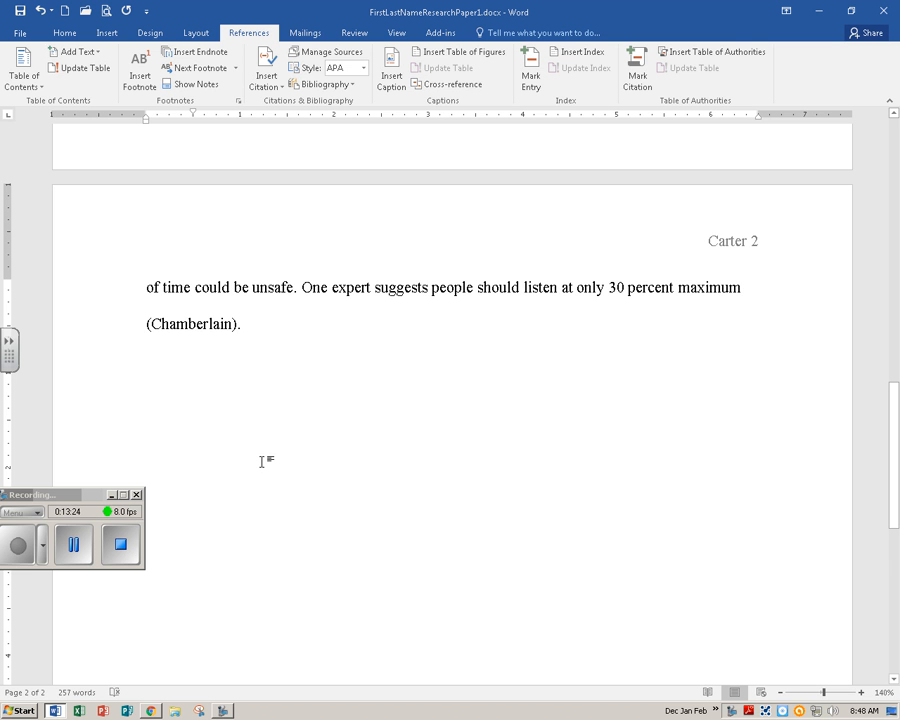
click(197, 323)
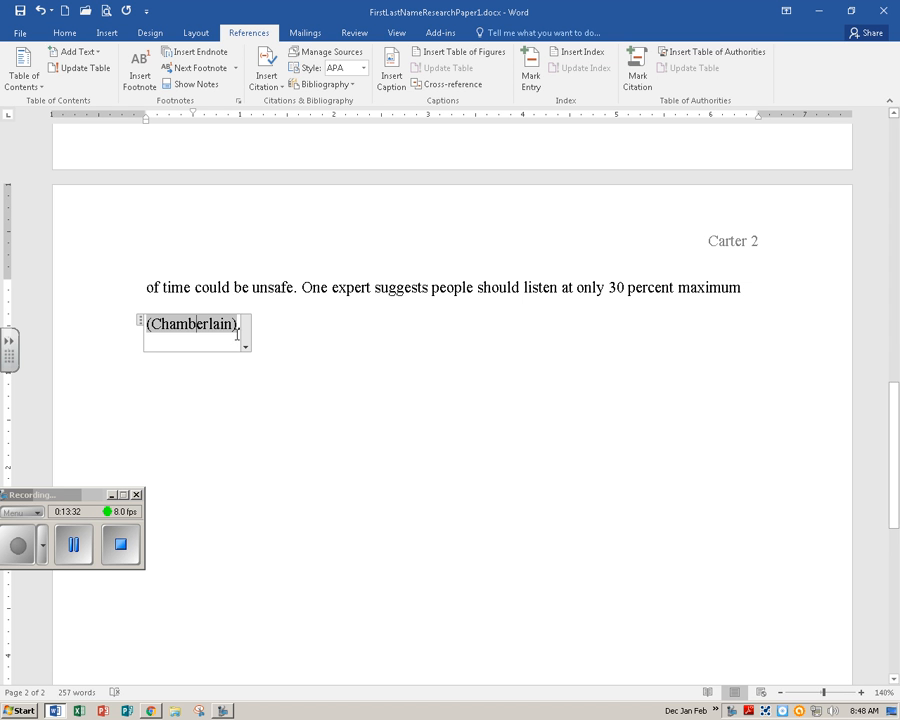
click(245, 347)
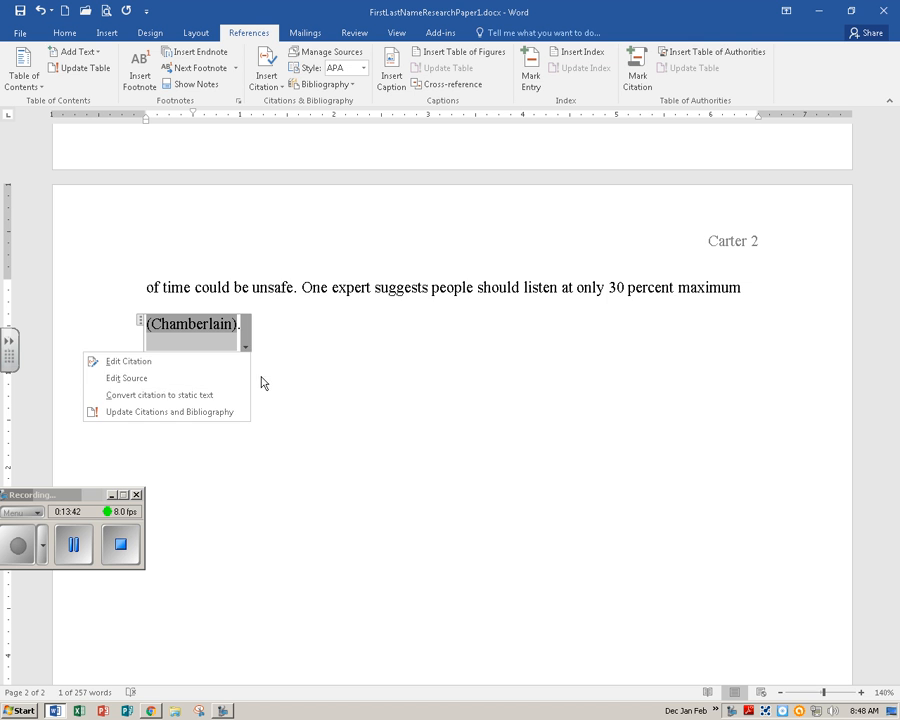
click(232, 378)
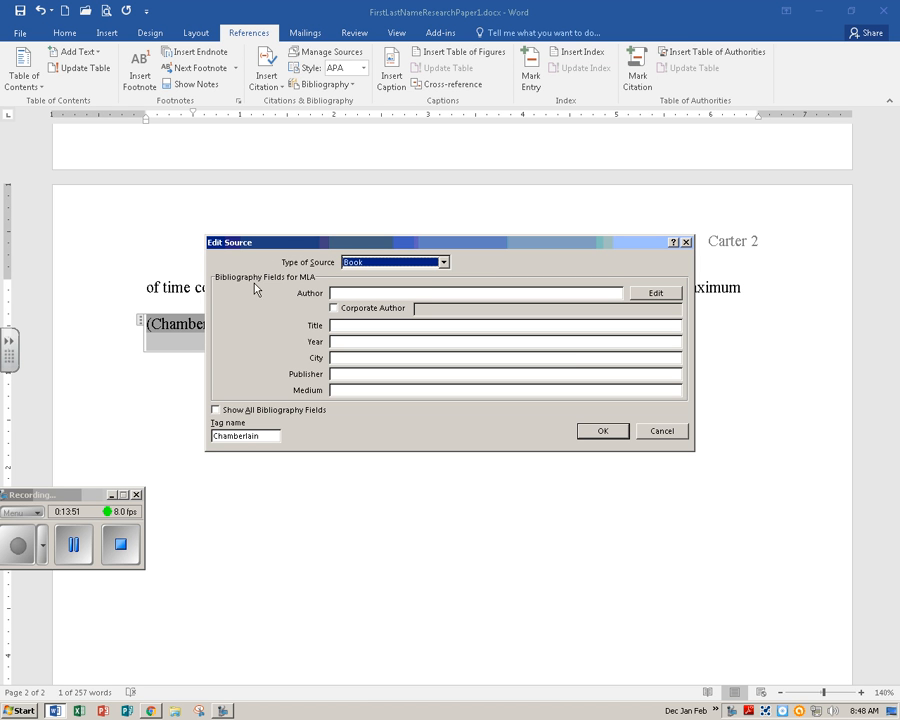
click(445, 263)
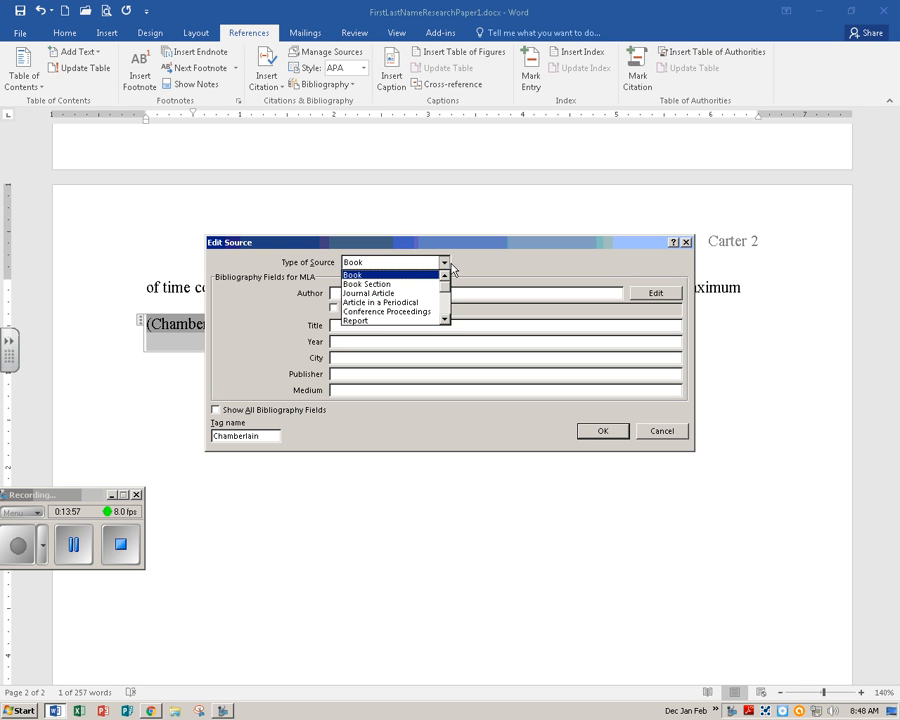
click(446, 318)
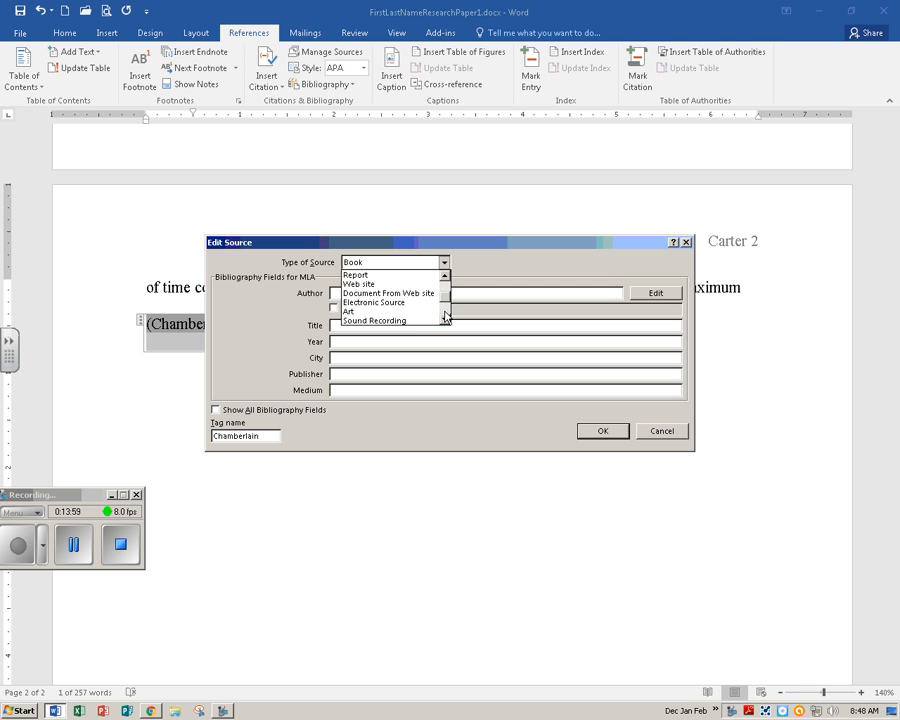
click(354, 285)
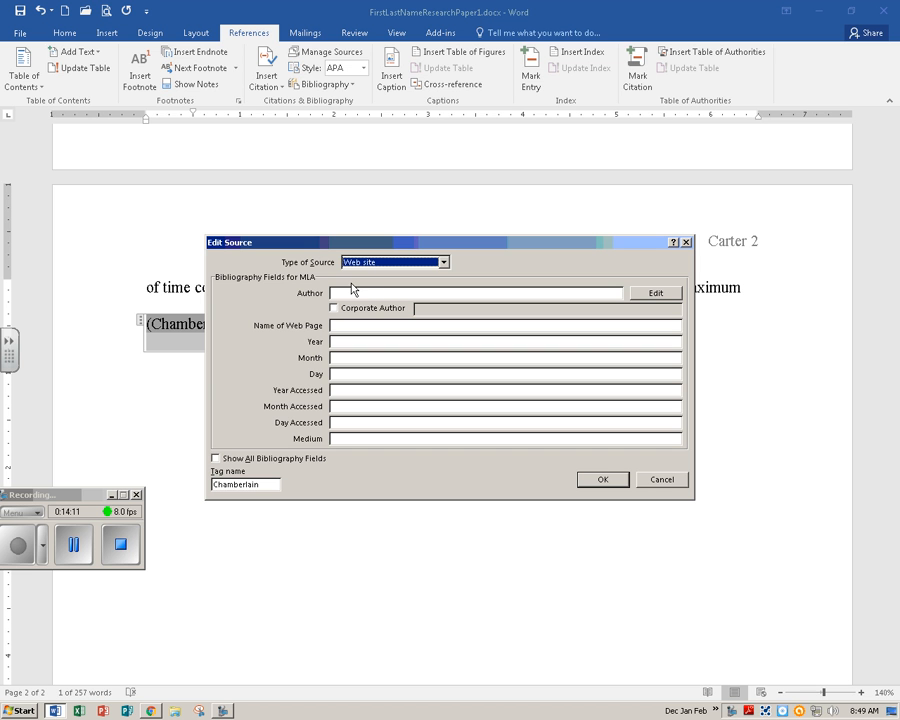
click(215, 459)
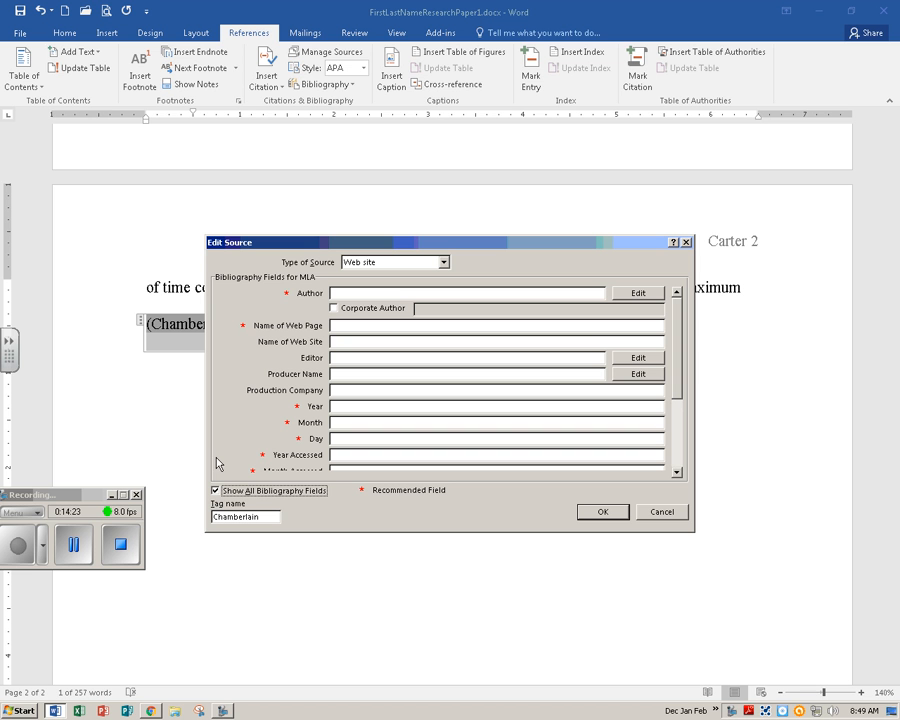
- Enter the source author's full name, the web page name "Understanding How Volume Levels Affect Hearing" and the production company "Course Technology"
click(342, 292)
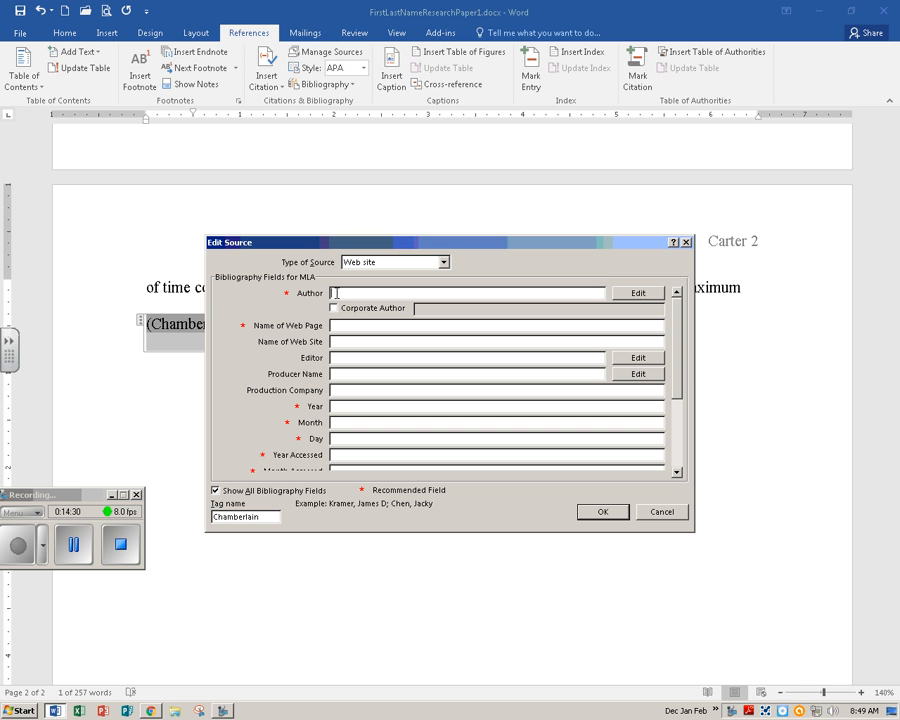
text(Chamberlain, Megan Lynn)
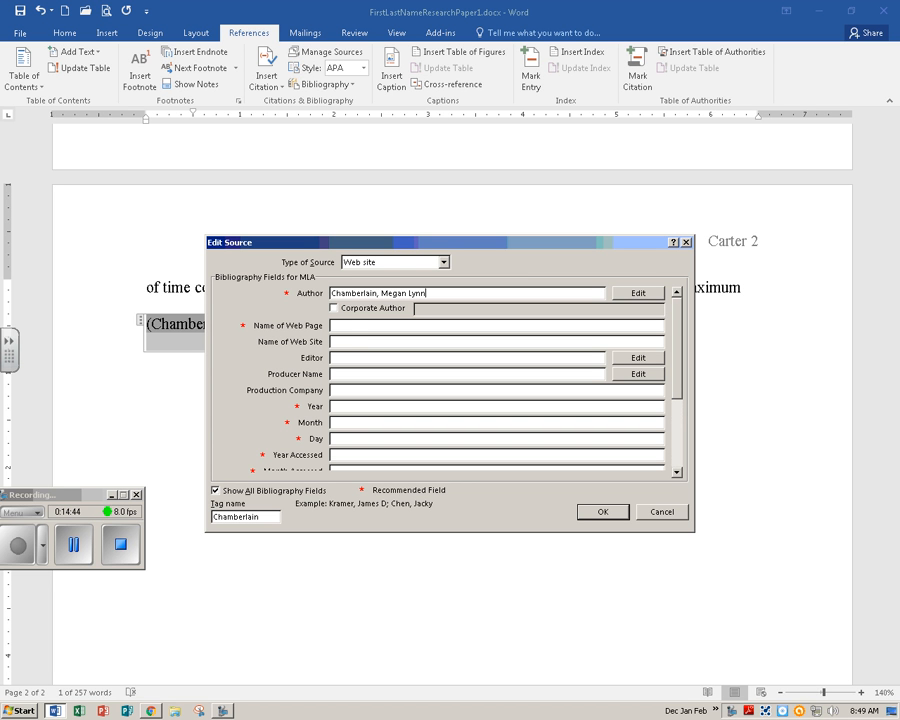
click(351, 326)
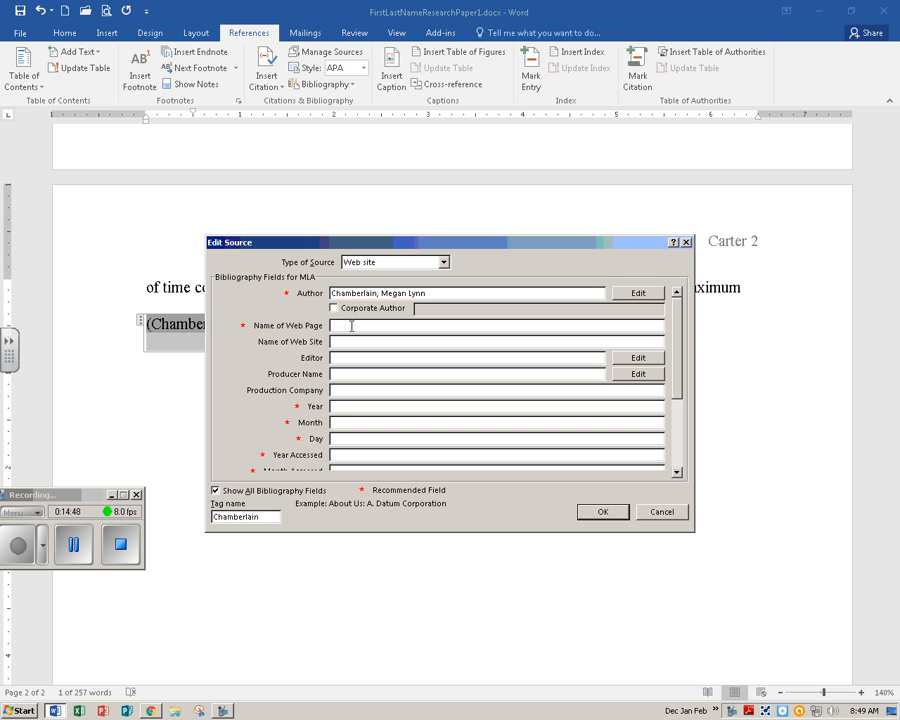
text(Understanding How Volume Levels )
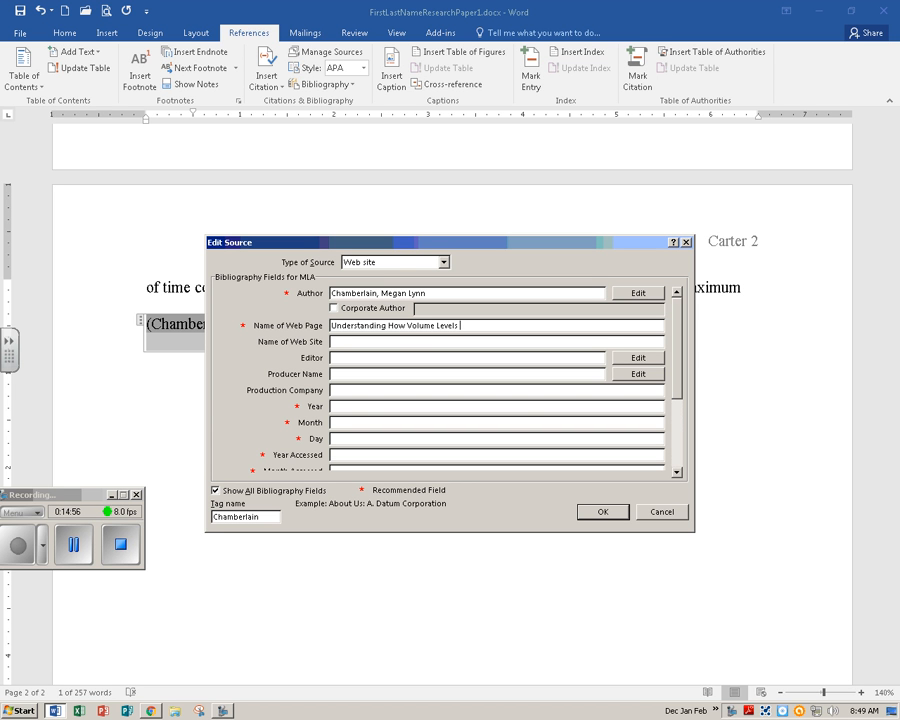
text(Affect Hearing)
click(345, 391)
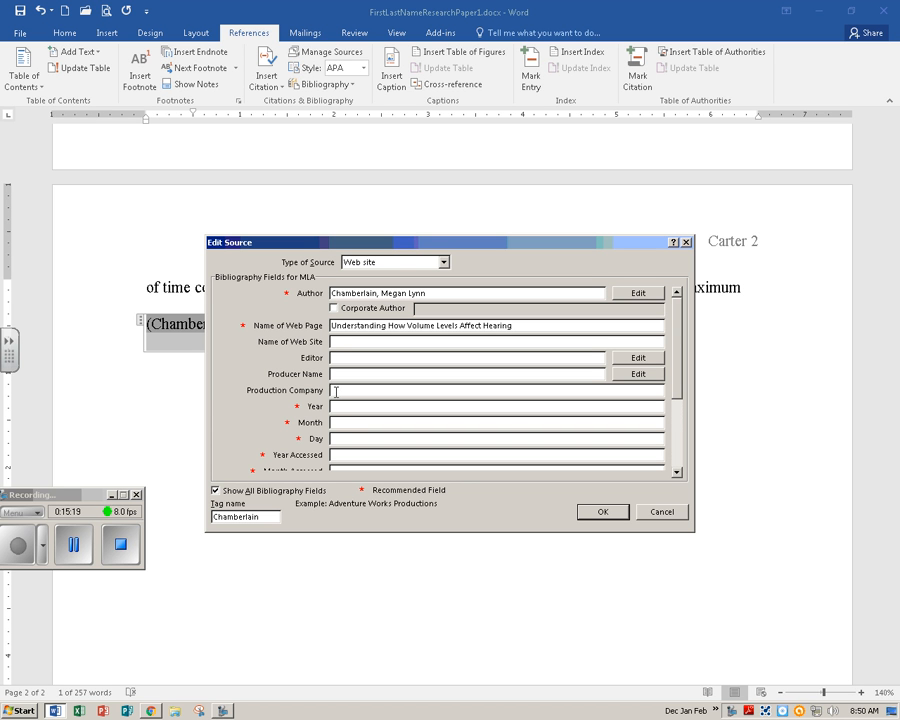
text(Course Technology)
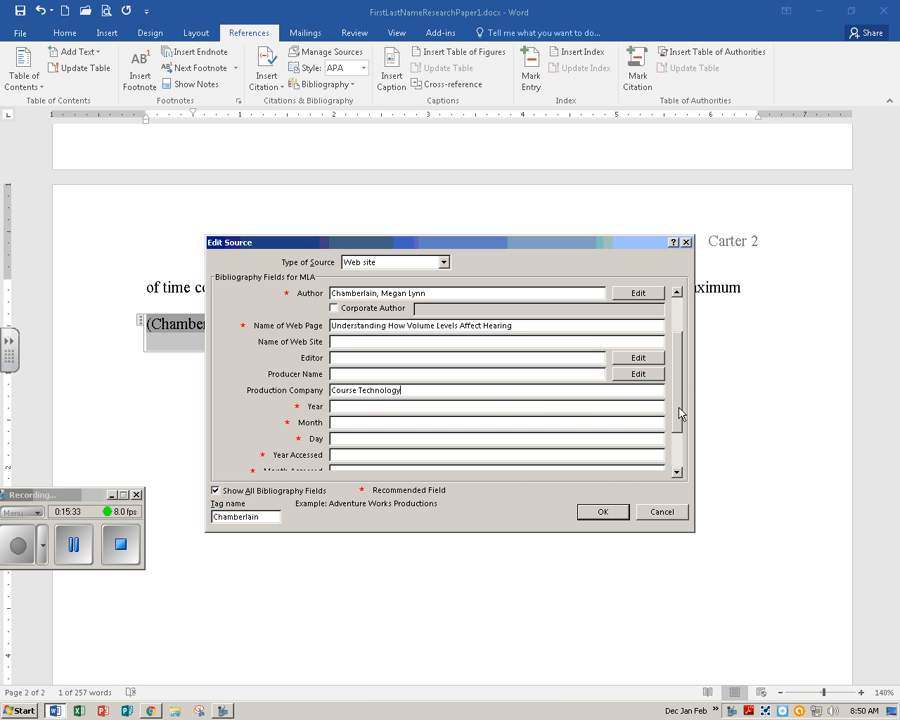
- Set the source's access date to year 2017, month Sept. and day 16
scroll(680, 412, down, 1)
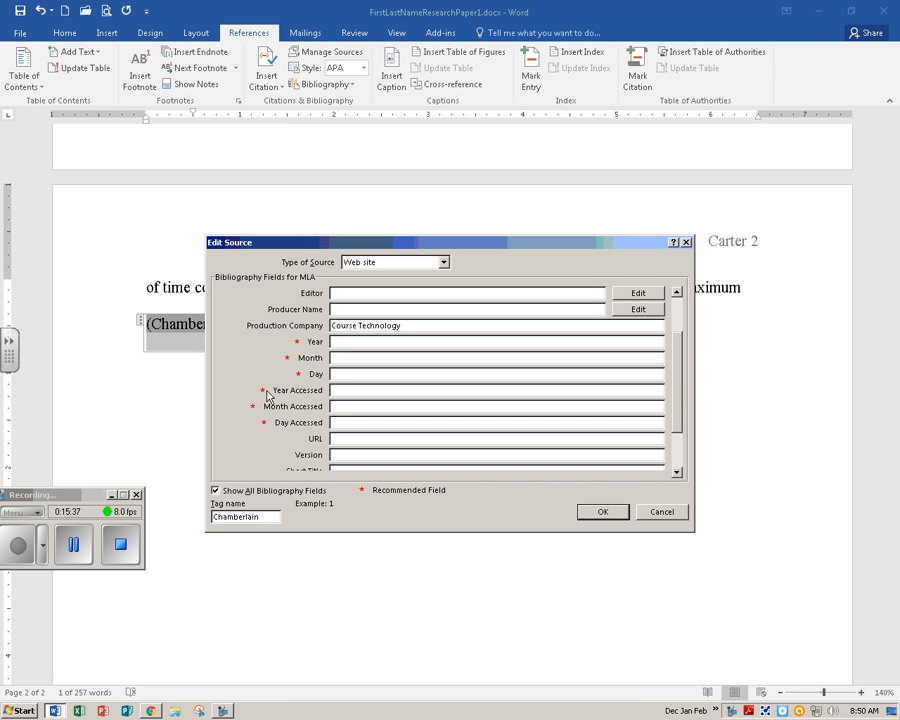
click(338, 391)
click(335, 391)
text(2017)
click(333, 407)
text(Sept.)
click(332, 423)
text(16)
- Set the source's medium to "Web", leaving the URL through comments fields blank, and accept the edited source
click(332, 439)
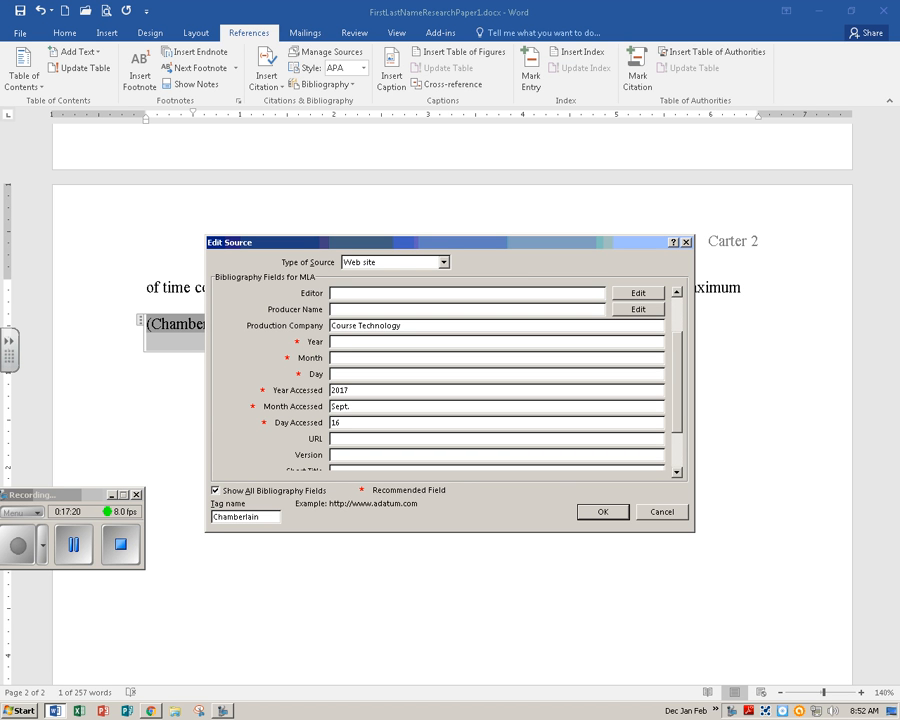
key(Tab)
key(Tab)
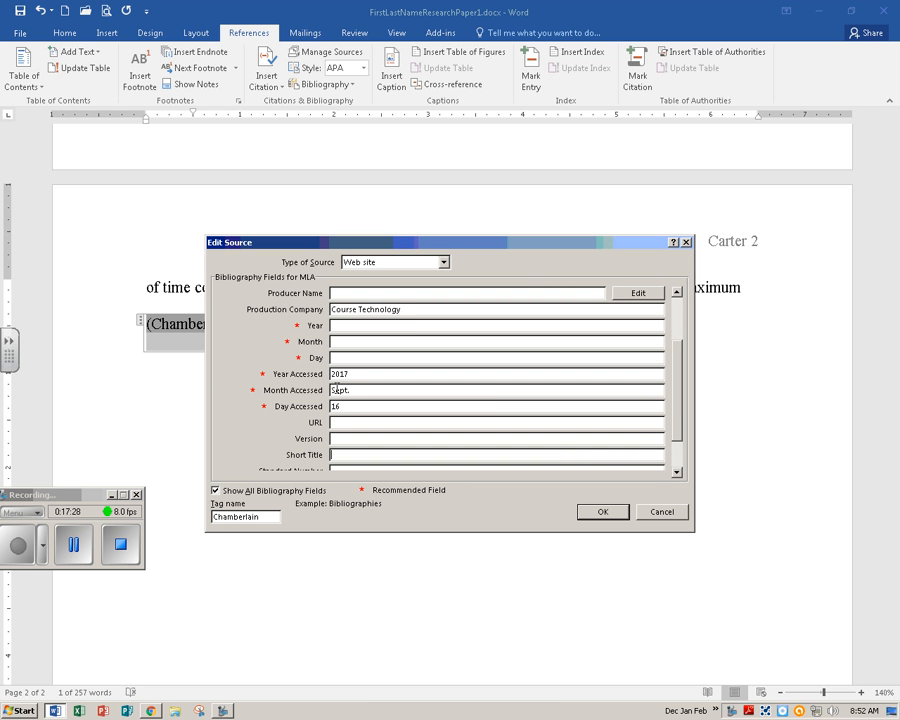
key(Tab)
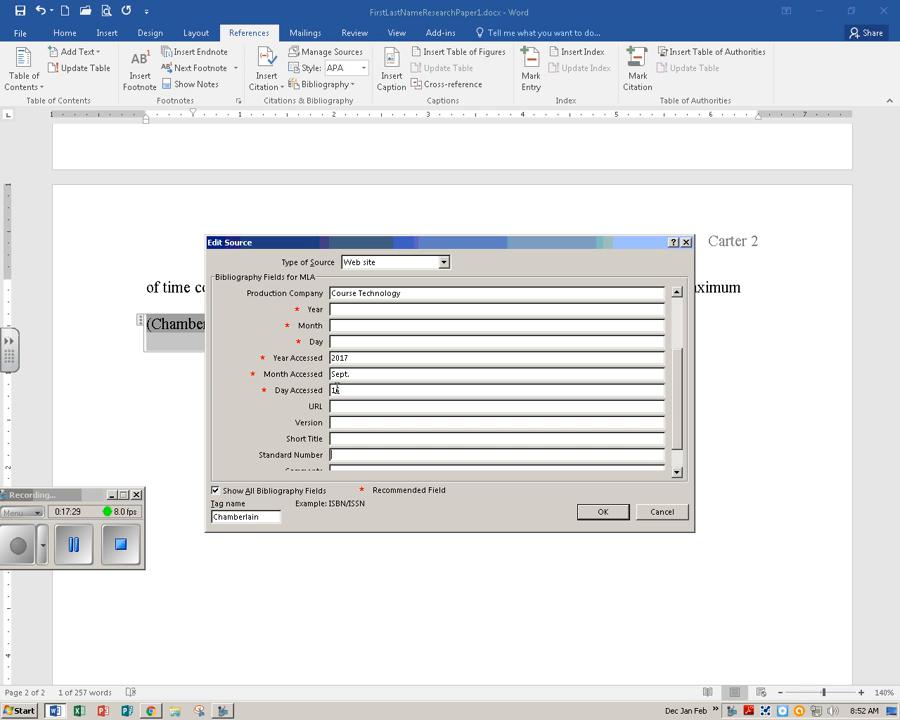
key(Tab)
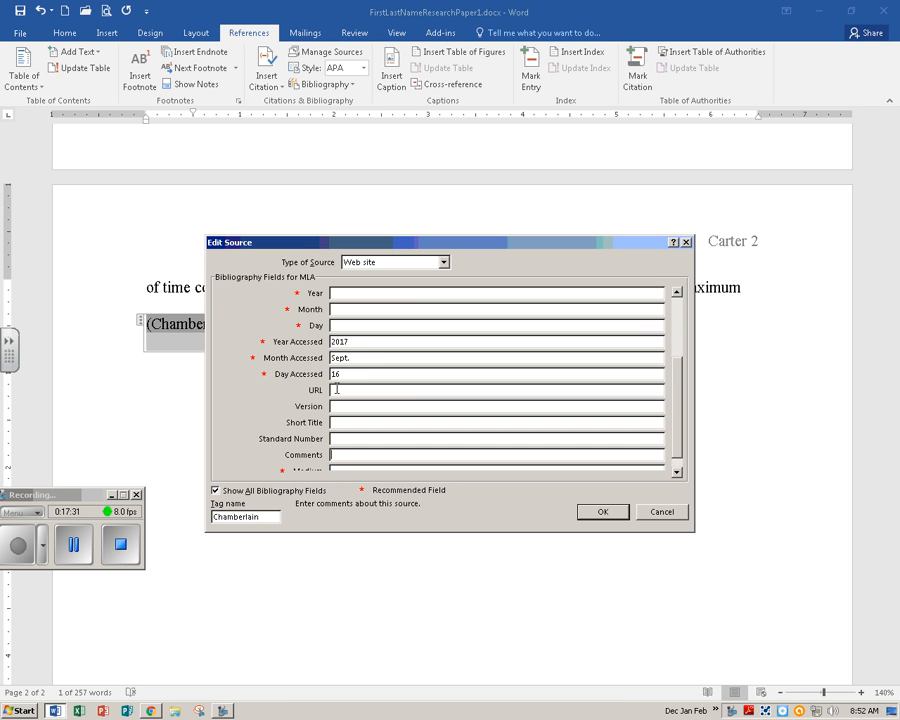
key(Tab)
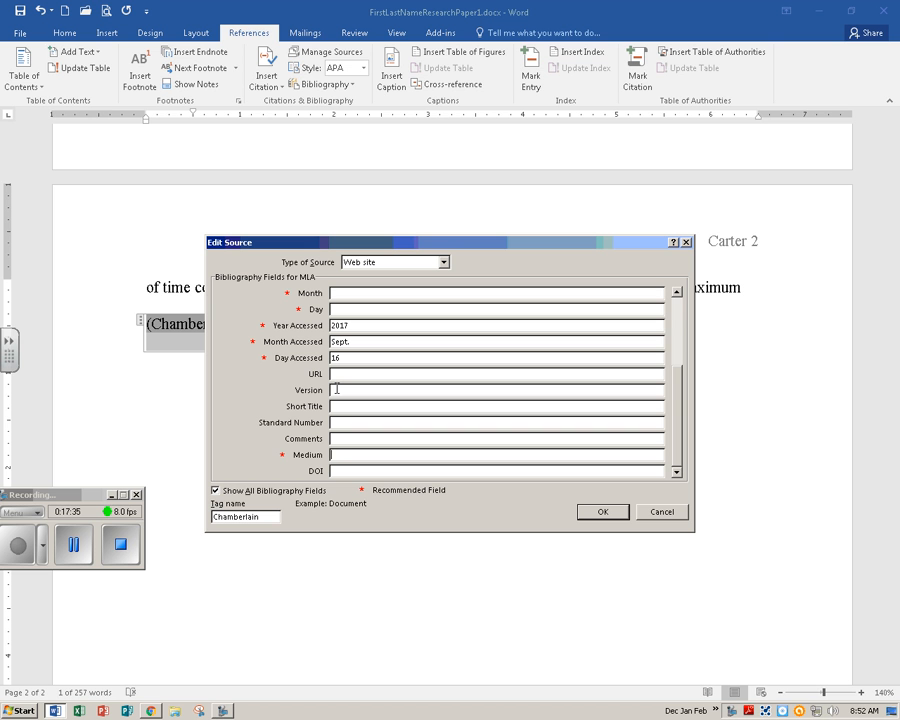
text(Web)
click(593, 513)
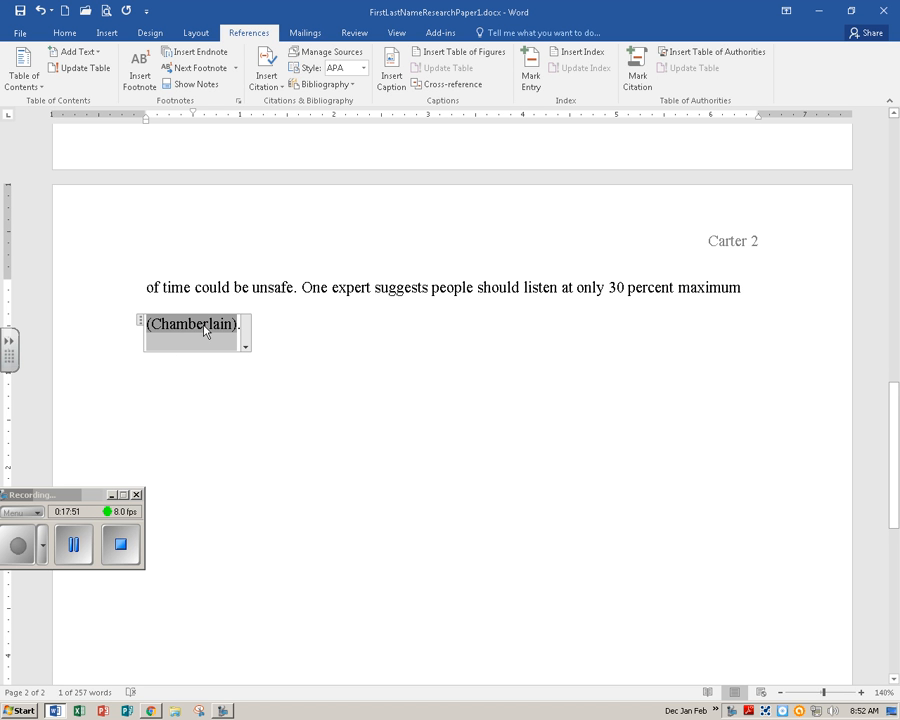
- Start a new paragraph after the citation with "More and more people are using headphones and earbuds with their computers and portable devices."
scroll(310, 422, down, 5)
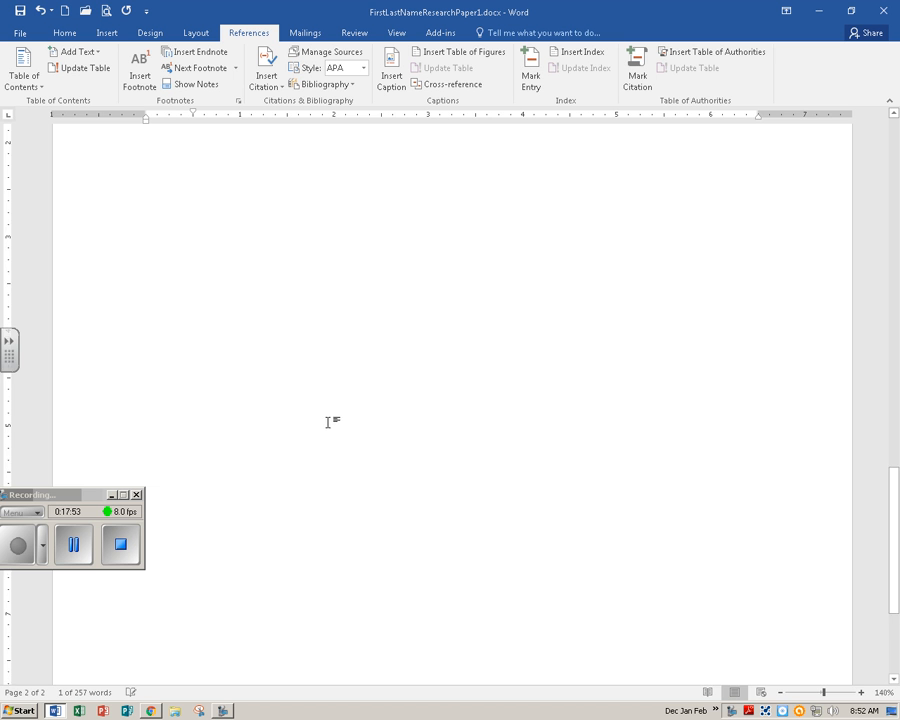
scroll(332, 416, up, 5)
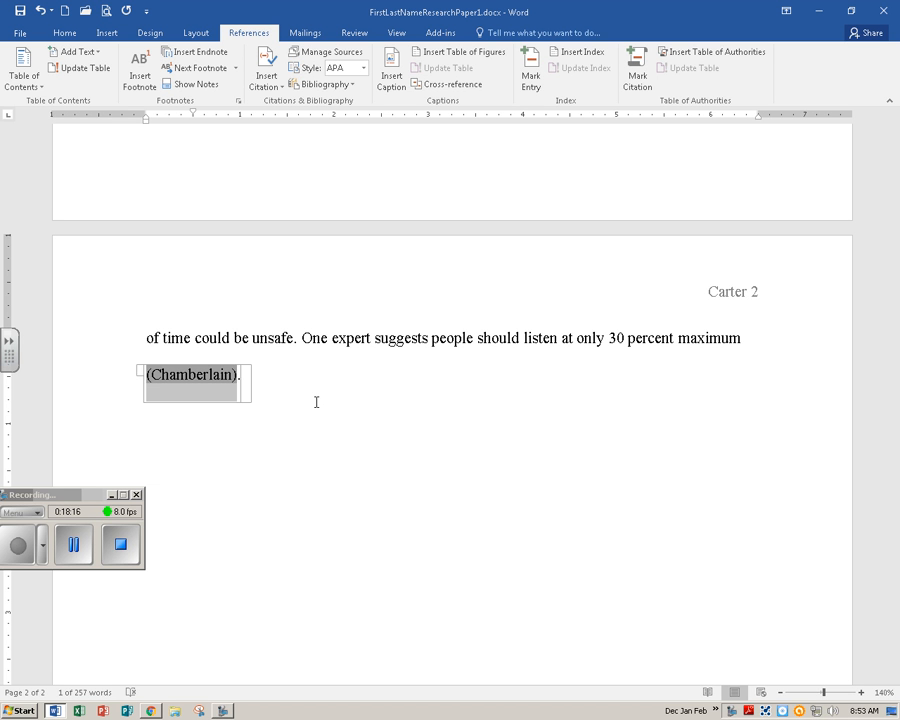
click(316, 402)
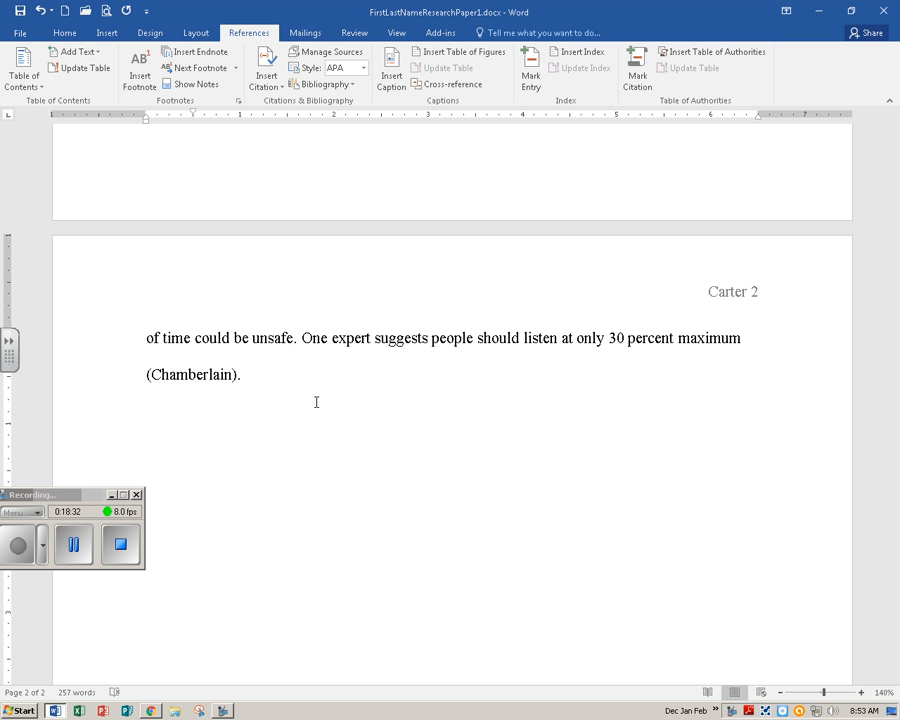
key(Return)
text(More and more people )
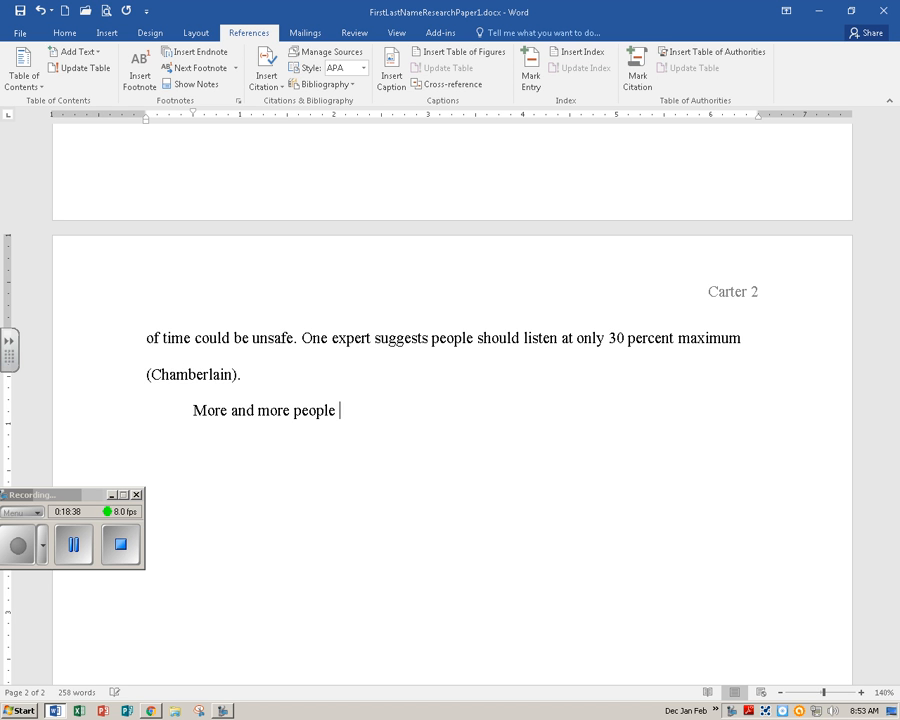
text(are using head)
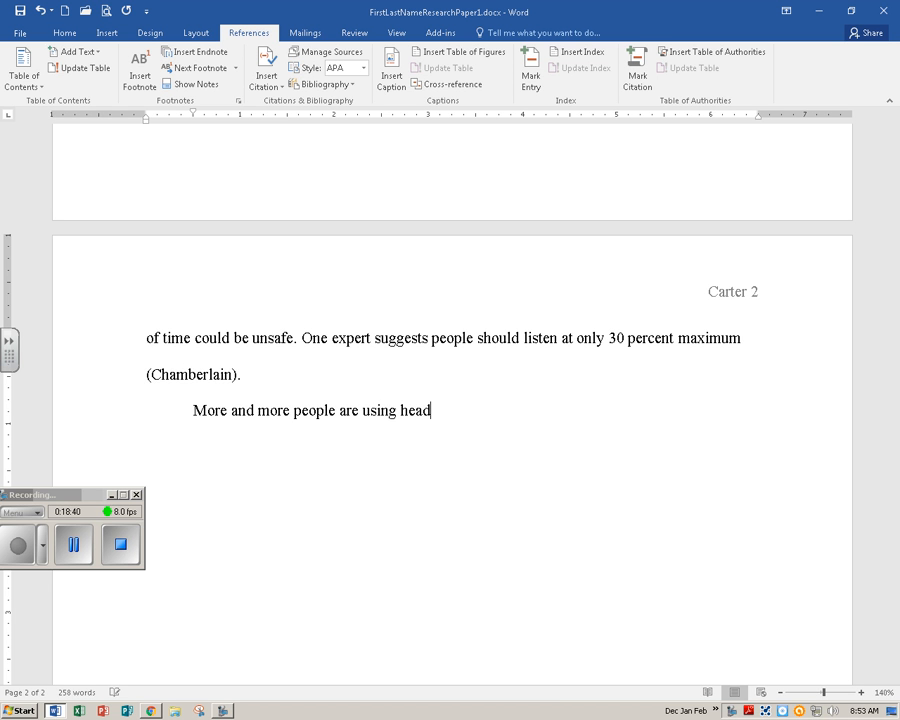
text(phones and ear)
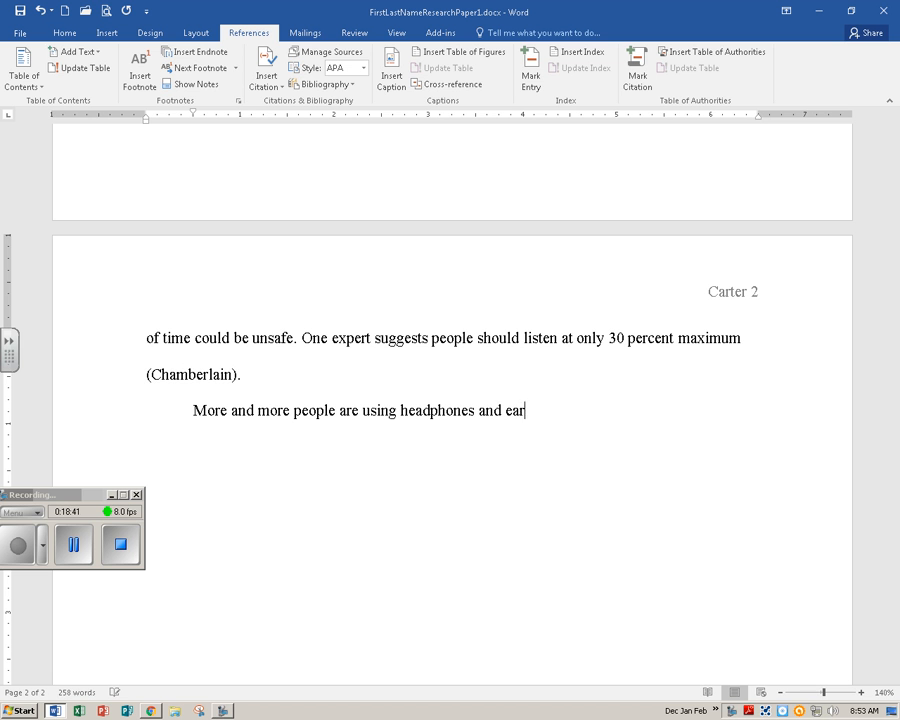
text(buds with the)
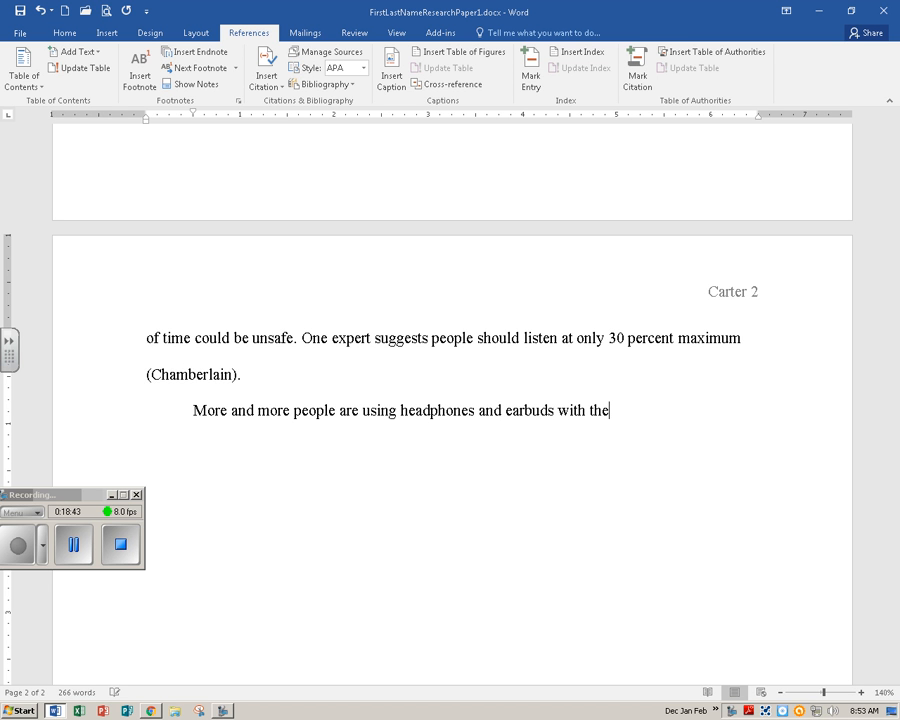
text(ir computer)
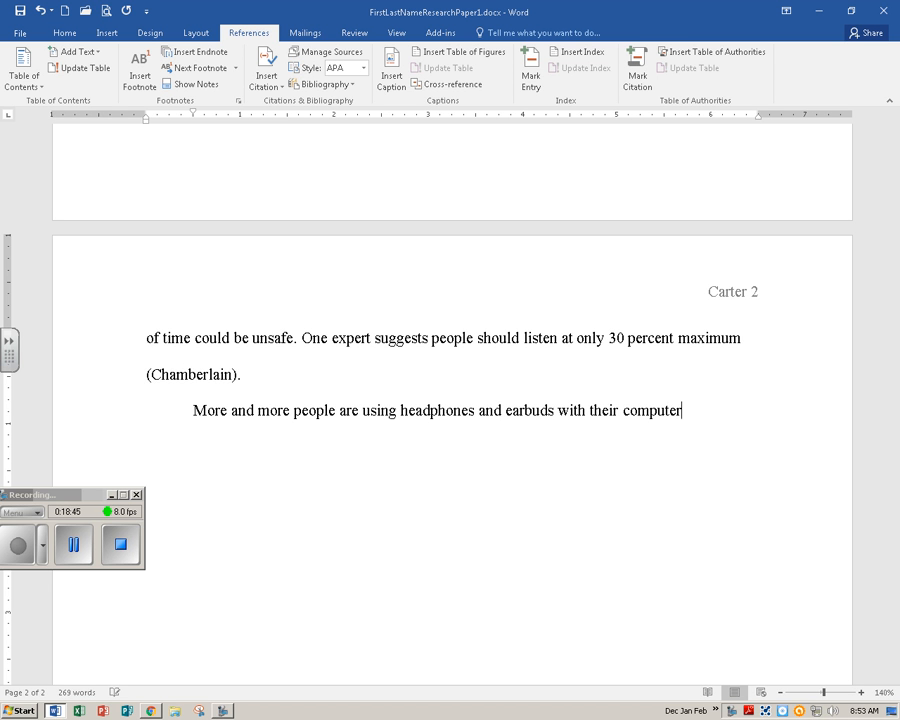
text(s and portable de)
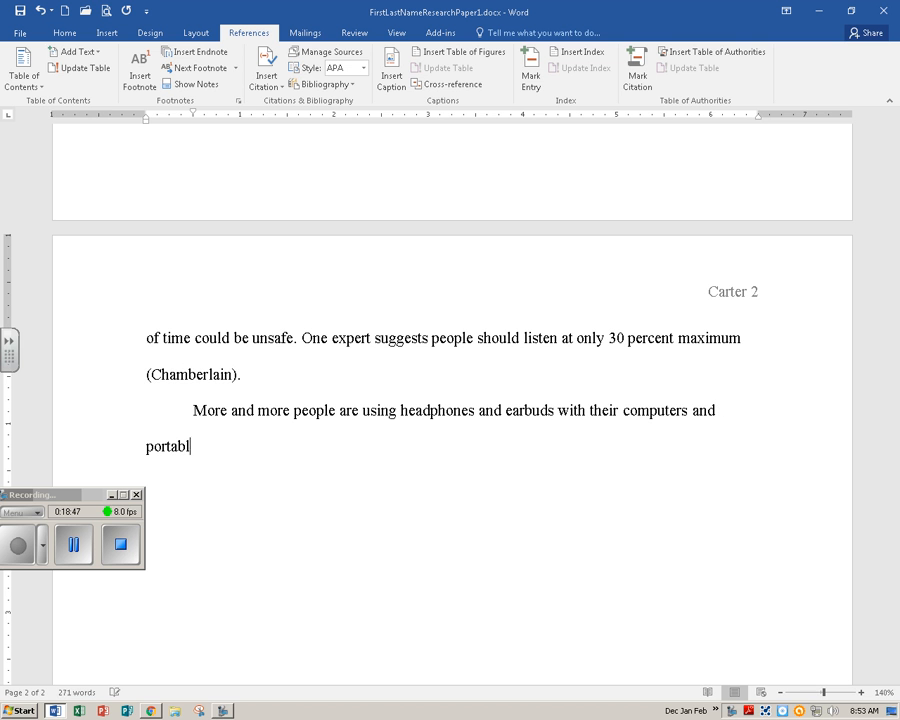
text(vices. )
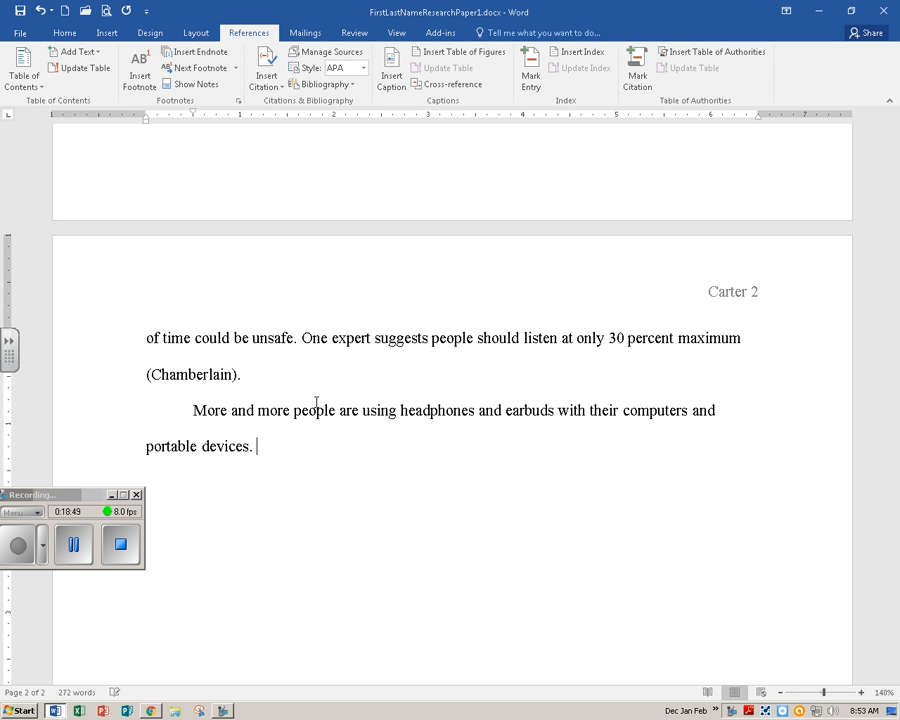
- Continue the new paragraph with "Using high-quality listening devices and lowering the volume can help"
text(Using high -)
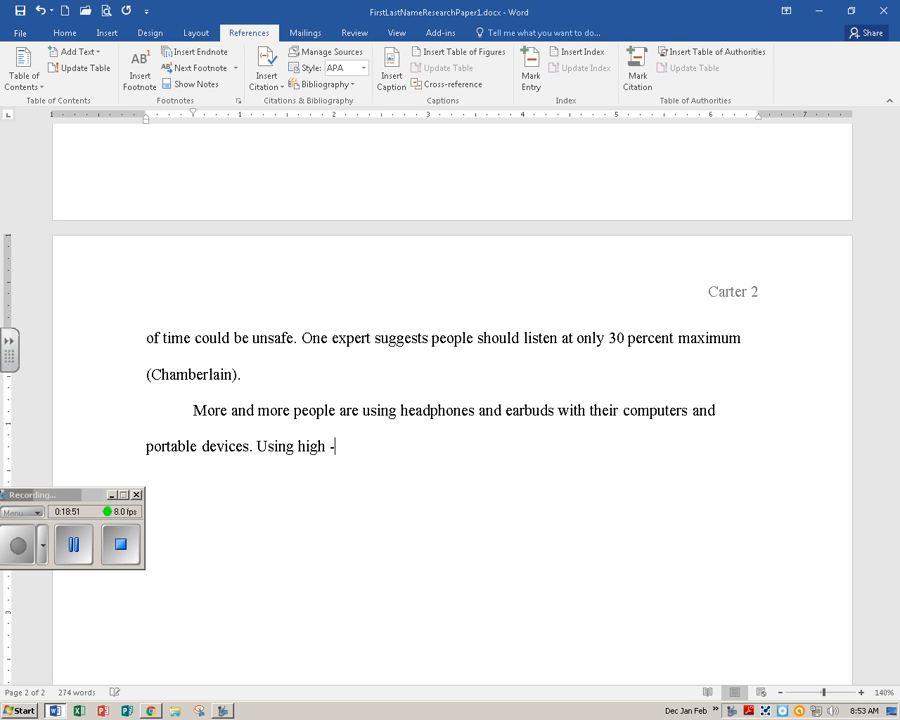
key(BackSpace)
key(BackSpace)
text(-quality listening )
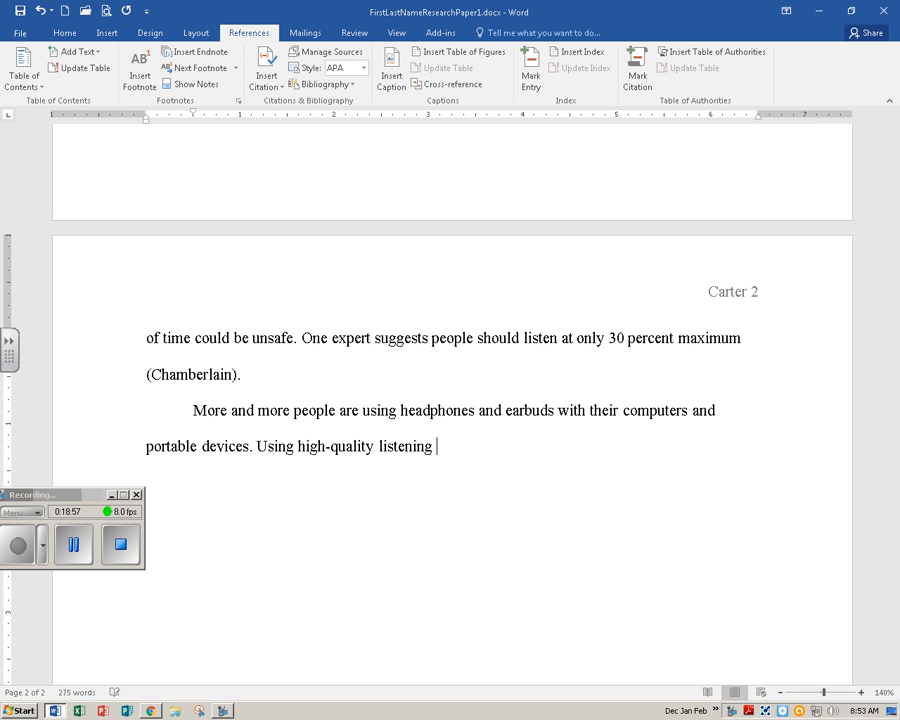
text(devices an)
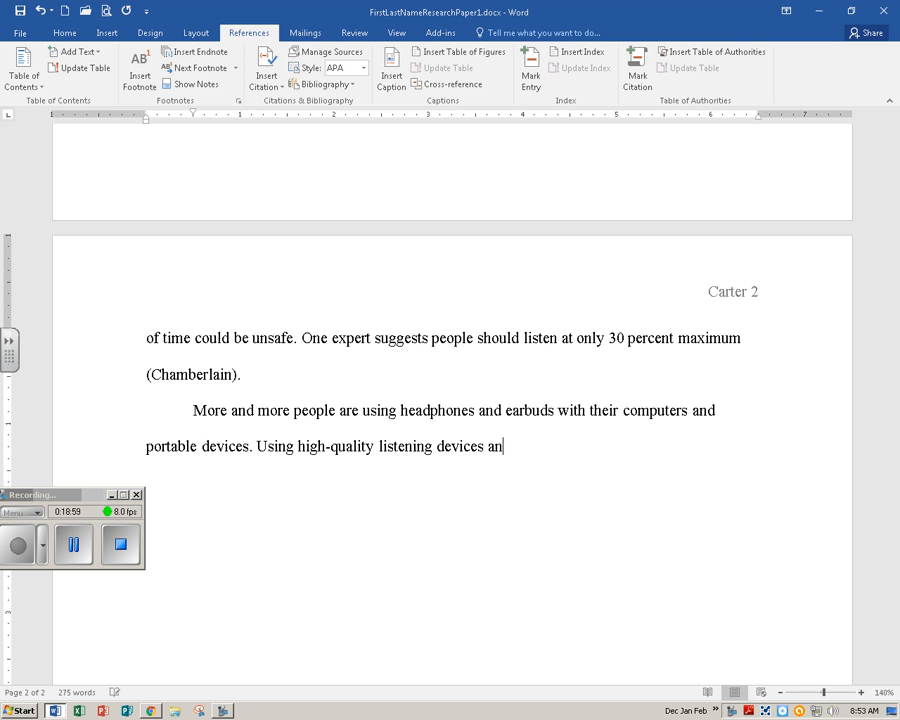
text(d lowering the )
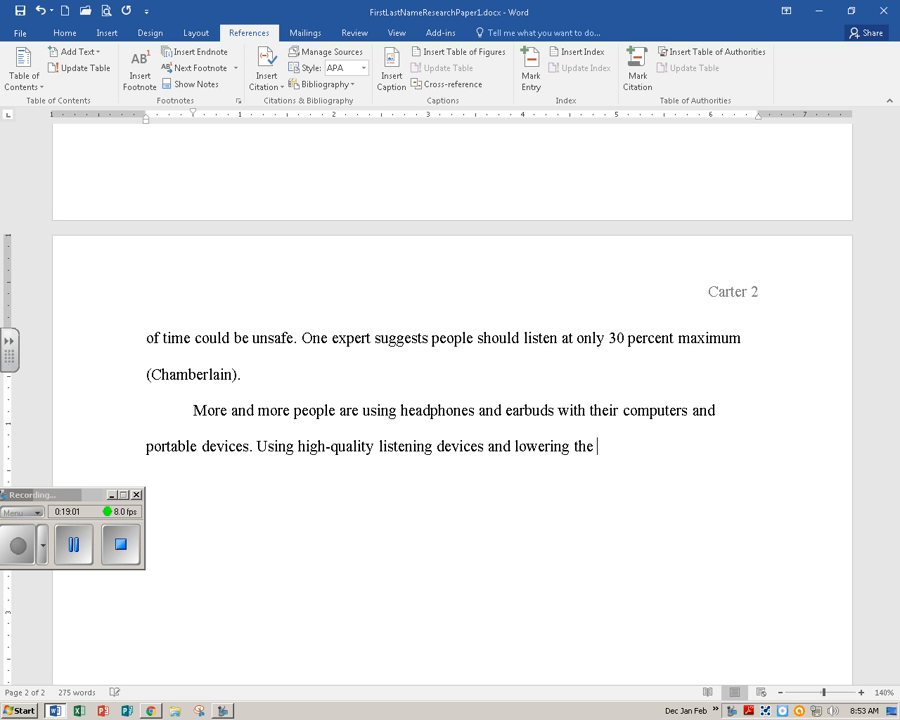
text(volume can help)
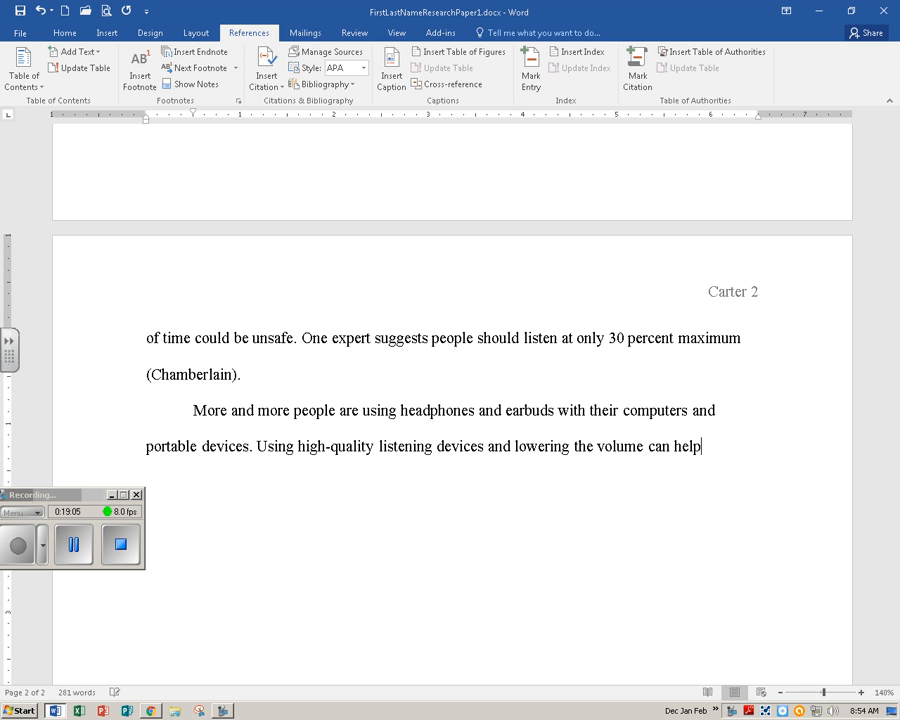
- Finish the sentence with "to lessen potential hearing loss from the use of headphones and earbuds." and save the document
text( to lessen p)
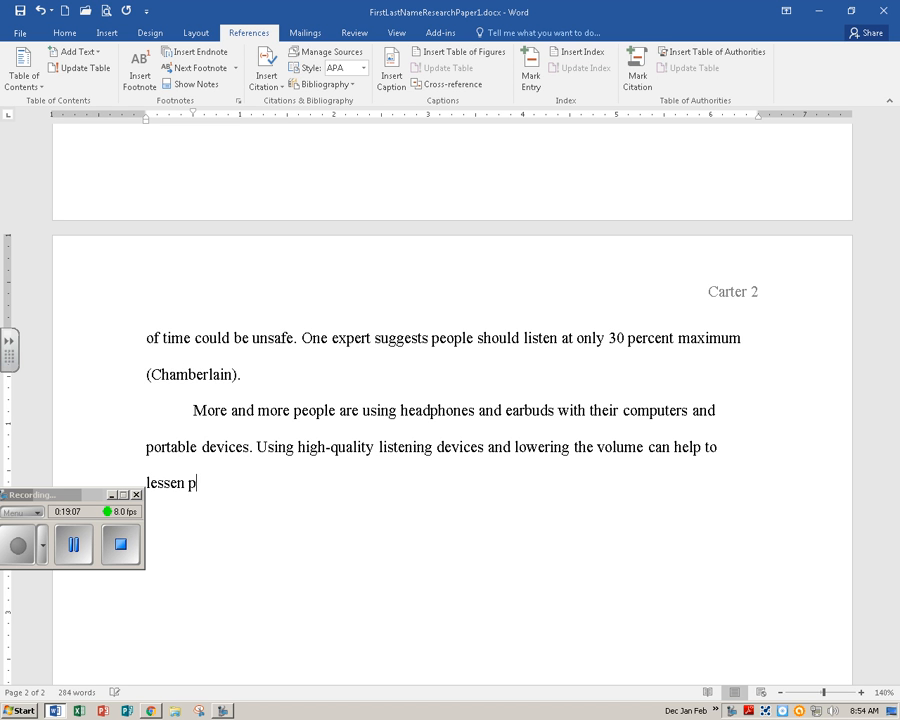
text(otential hearing loss)
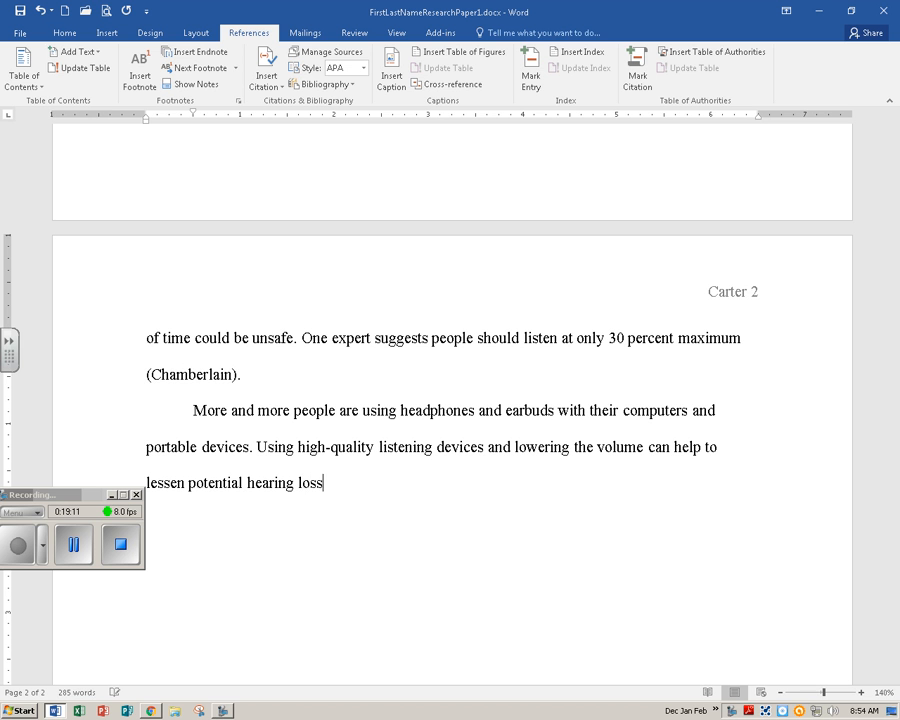
text( from the use)
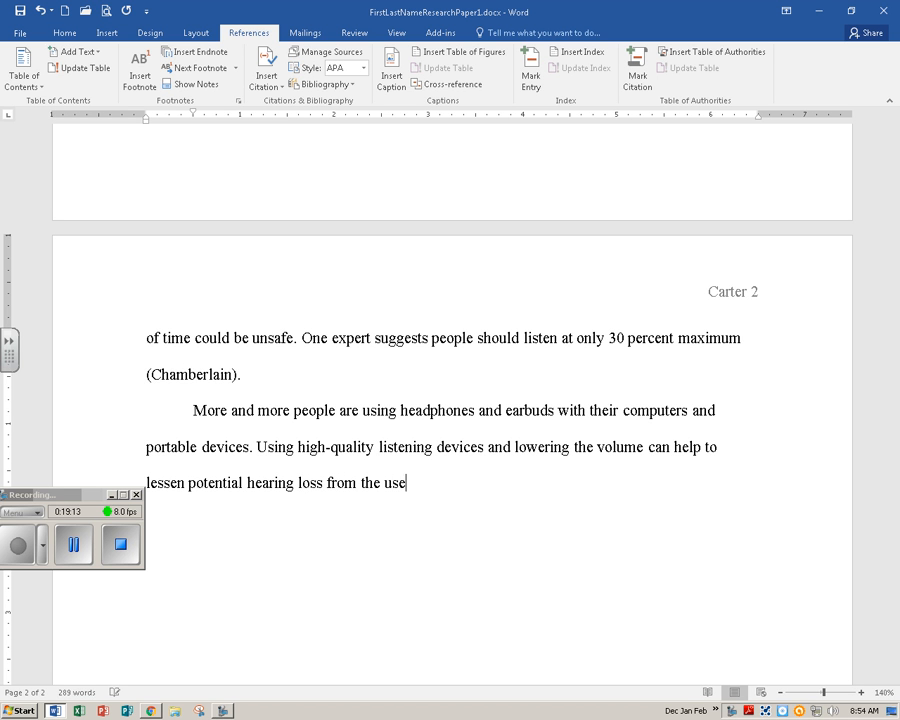
text( of headphone)
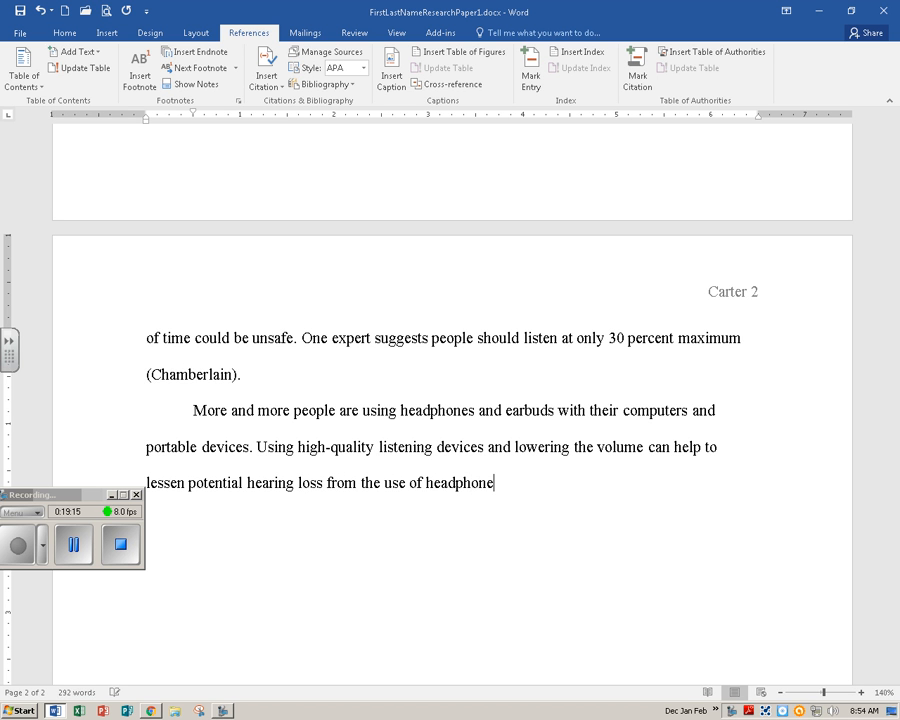
text(s and earbuds.)
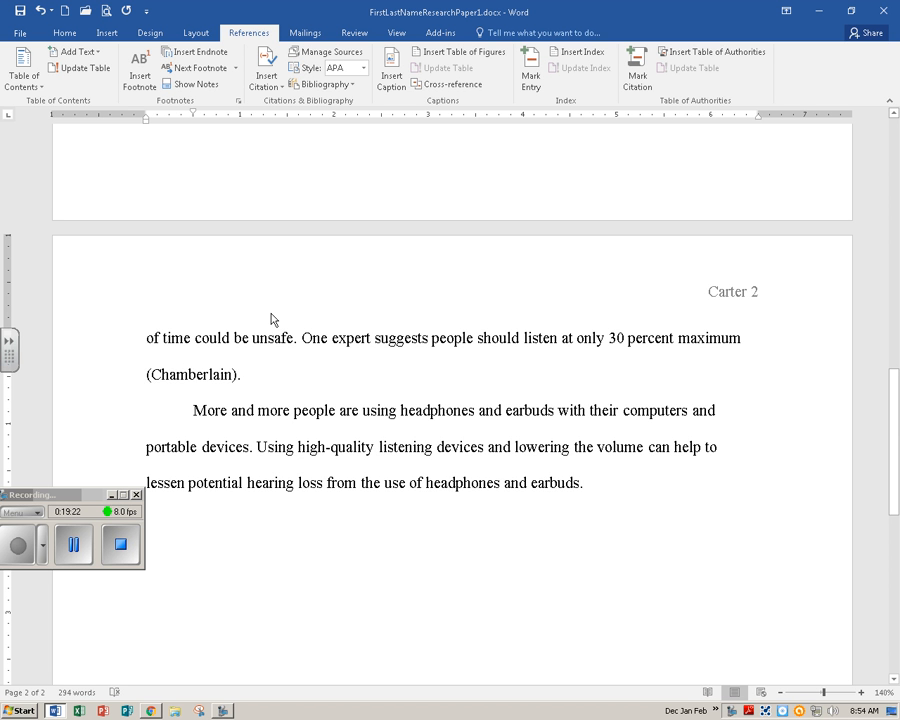
click(21, 12)
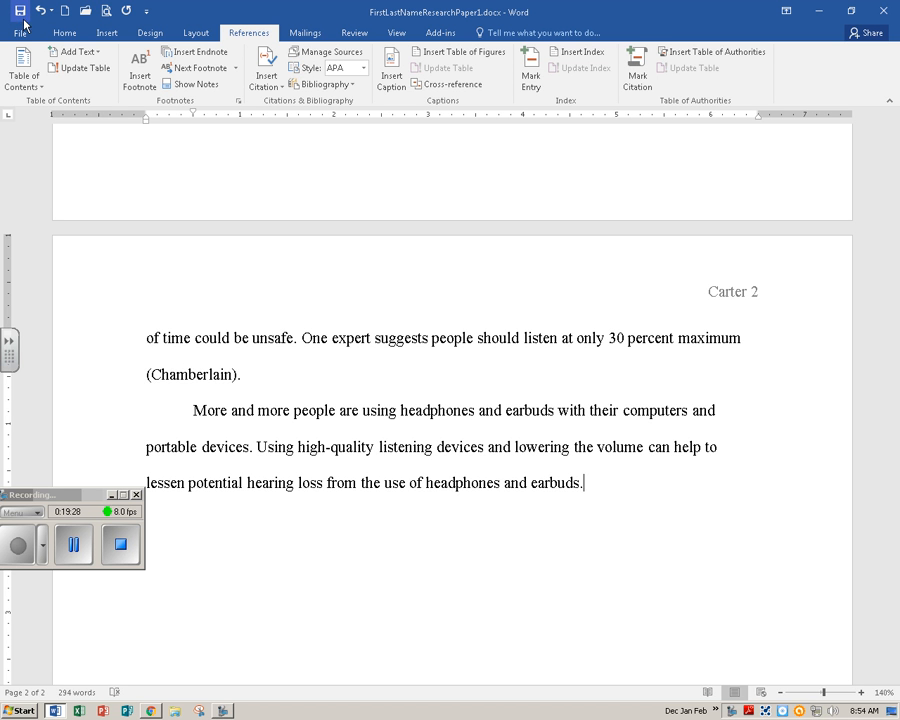
click(21, 13)
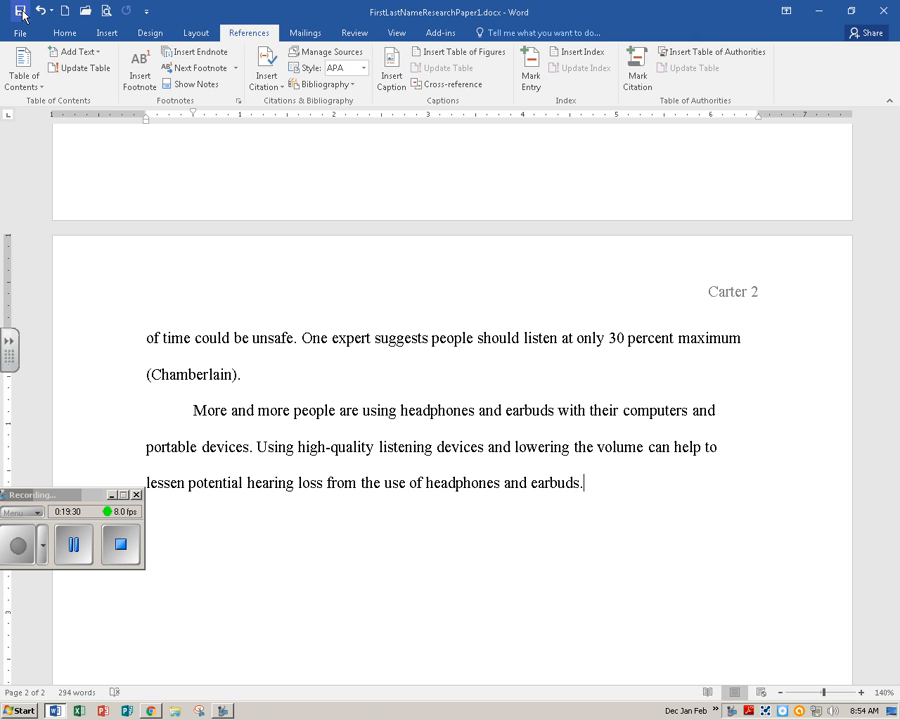